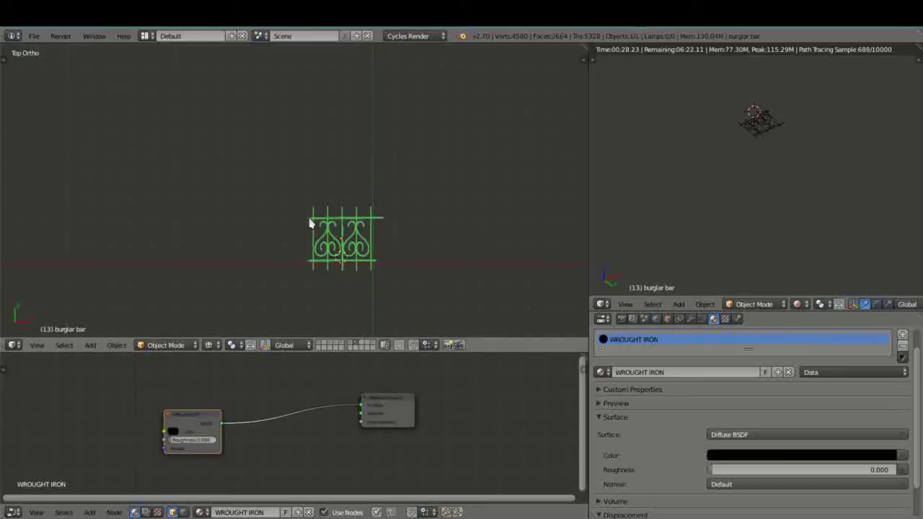
Show the window-frame, plant, and walls-and-lamps layers alongside the burglar bar
scroll(333, 264, up, 1)
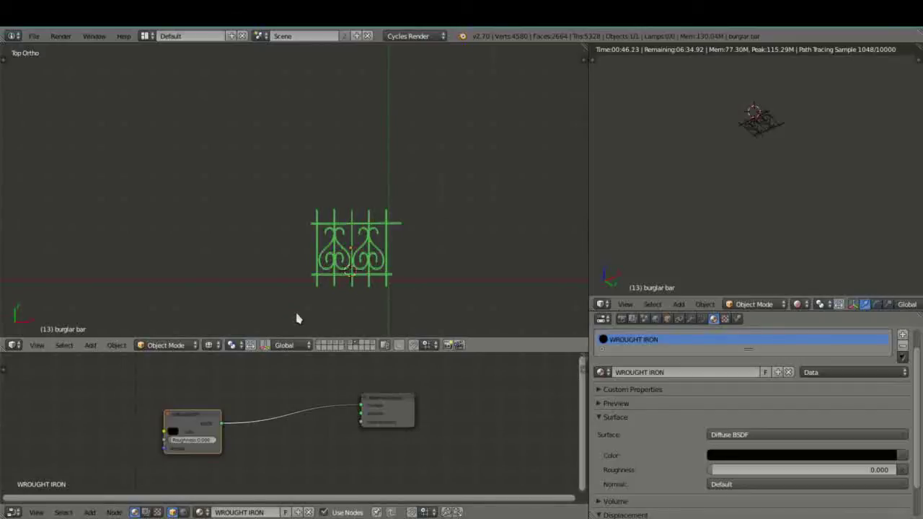
shift+click(351, 347)
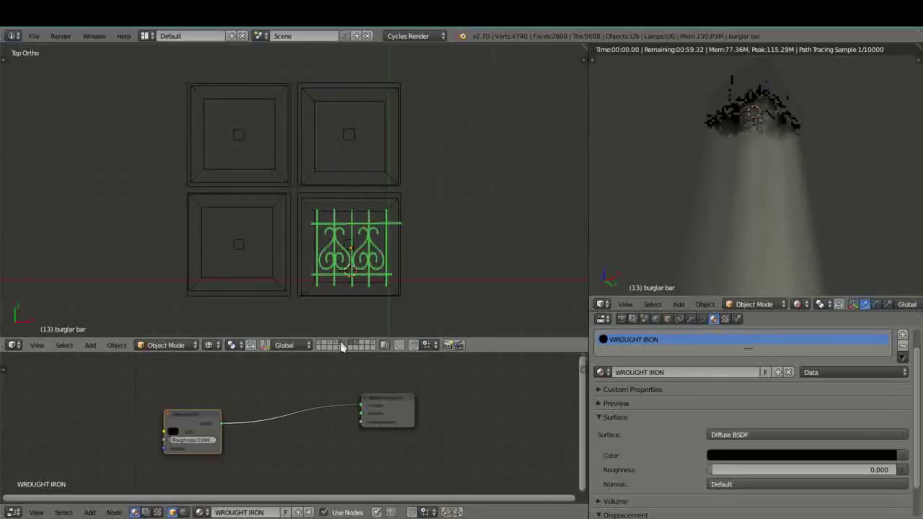
shift+click(336, 347)
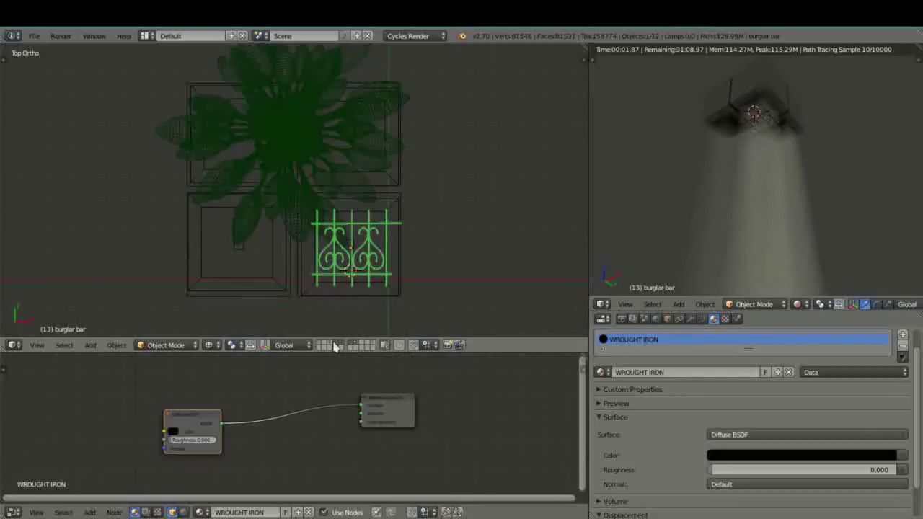
shift+click(320, 347)
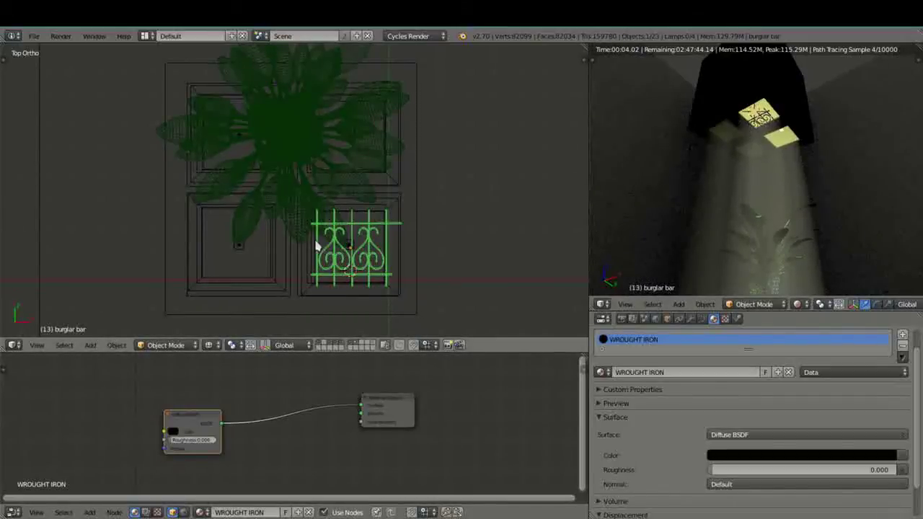
From the front view, raise the burglar bar up into the window opening
key(KP_1)
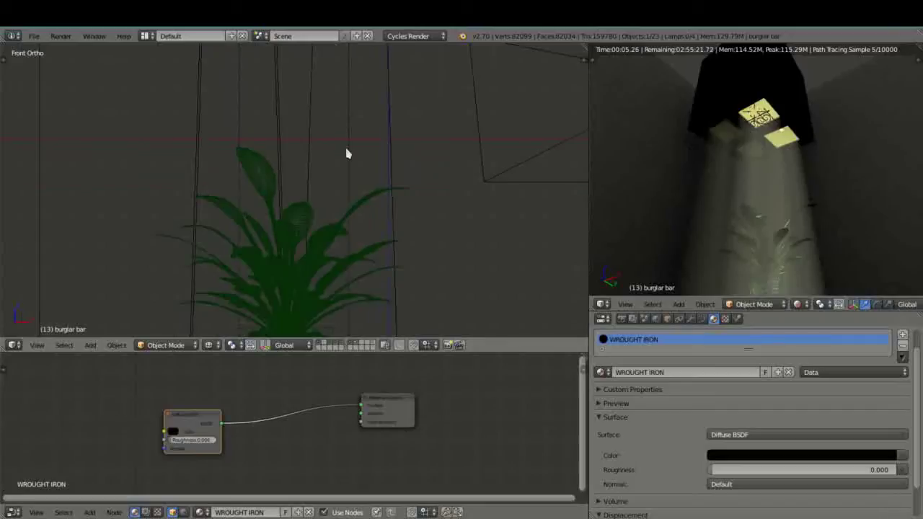
shift+middle_drag(346, 154, 342, 295)
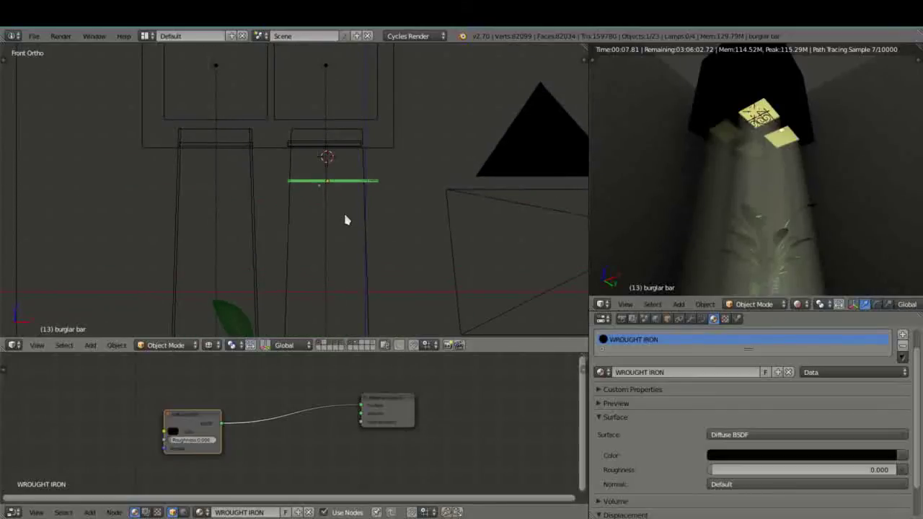
key(g)
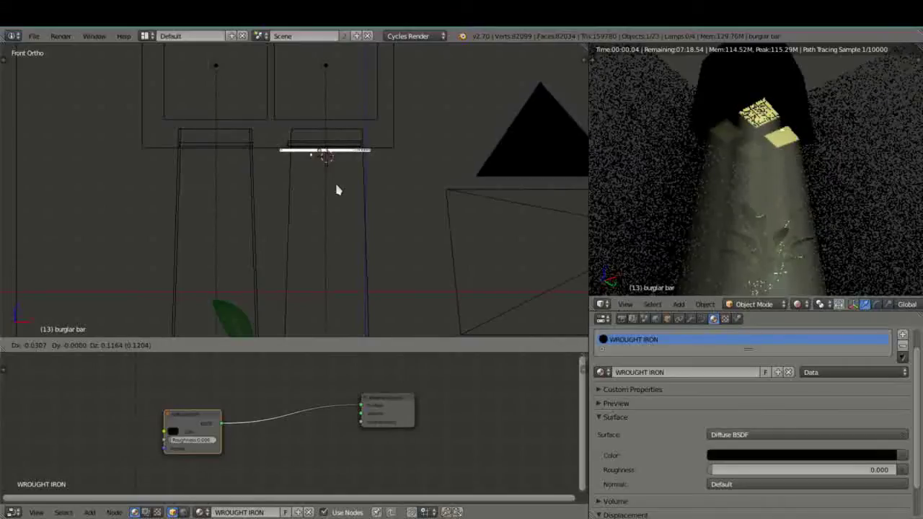
click(337, 190)
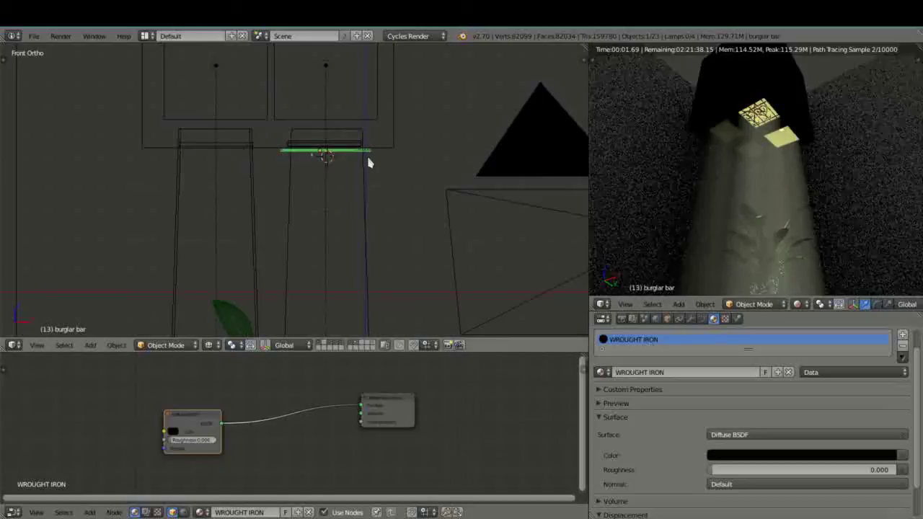
key(g)
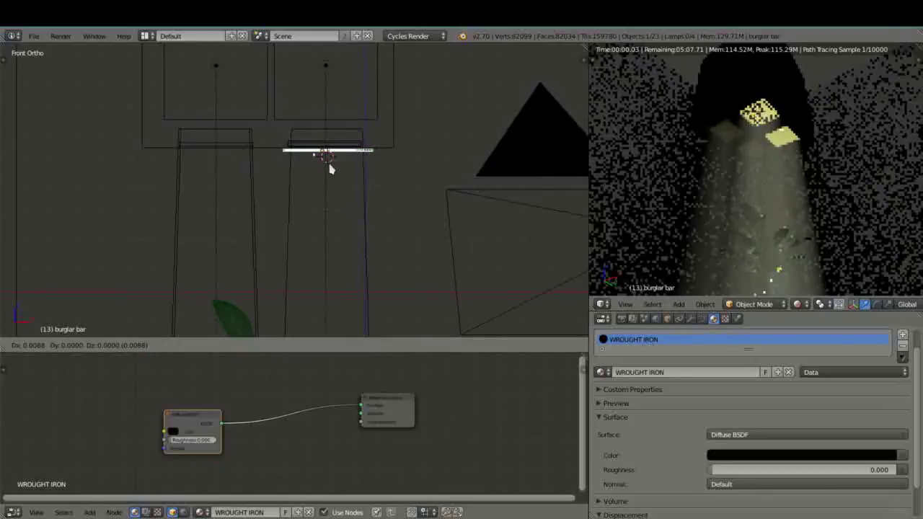
click(331, 168)
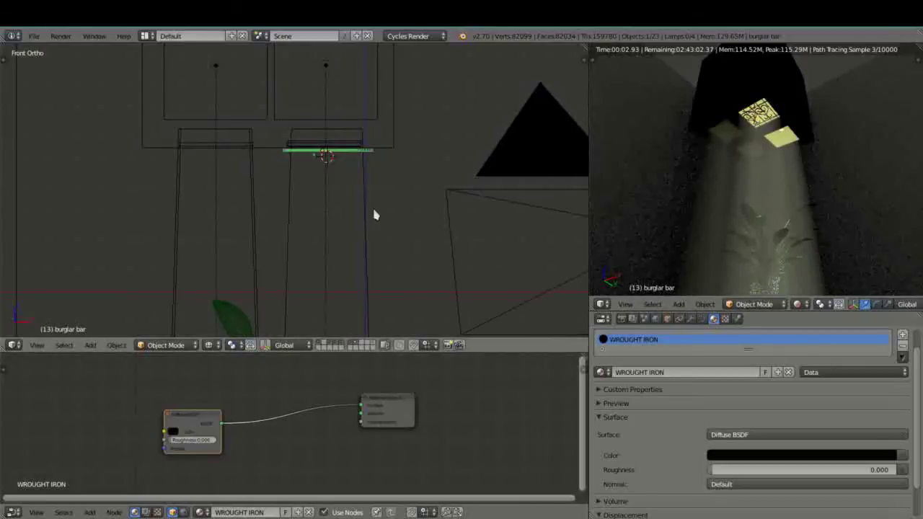
Orbit both views to look up at the bar and the whole window setup
middle_drag(388, 243, 367, 281)
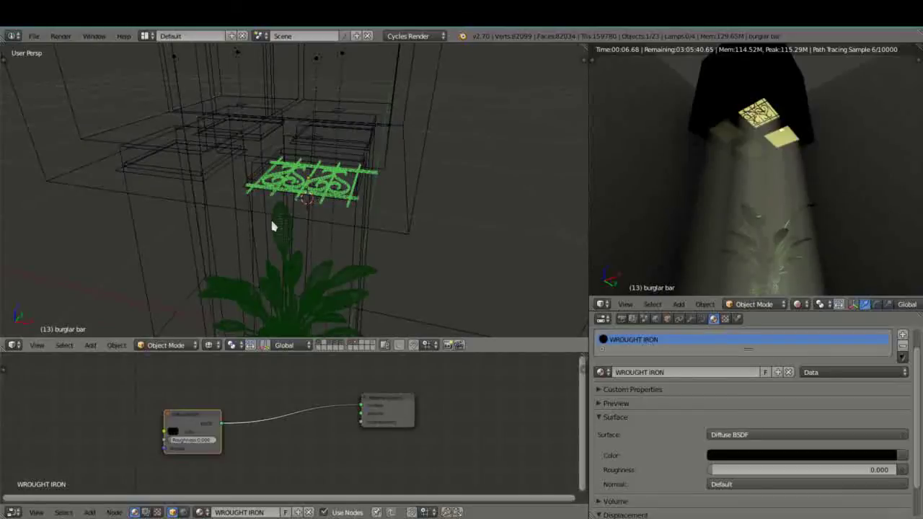
middle_drag(273, 227, 281, 217)
scroll(281, 217, down, 3)
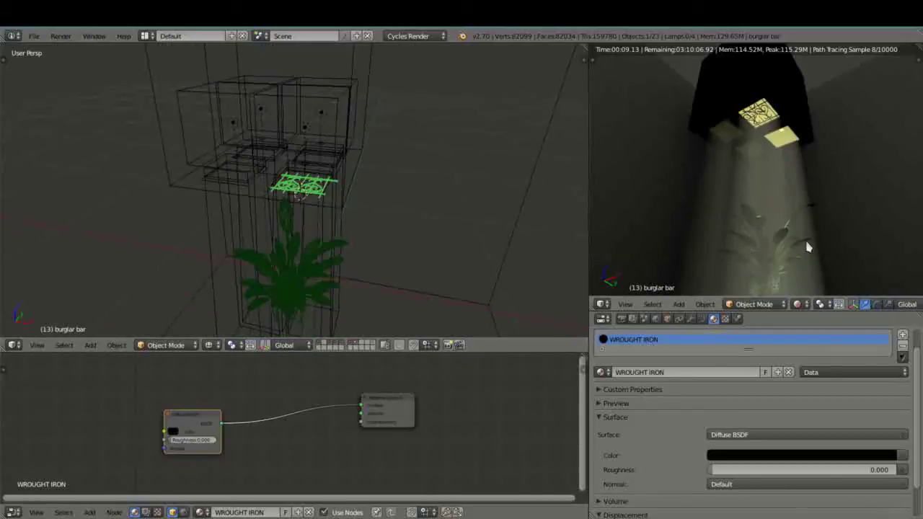
middle_drag(765, 175, 752, 189)
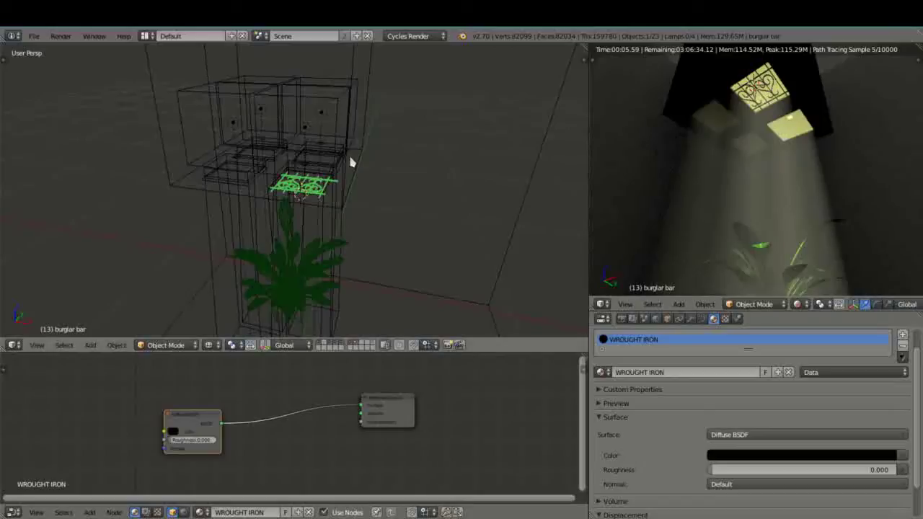
Uncheck Camera ray visibility on window box Cube.009, then select Cube.008
right_click(303, 178)
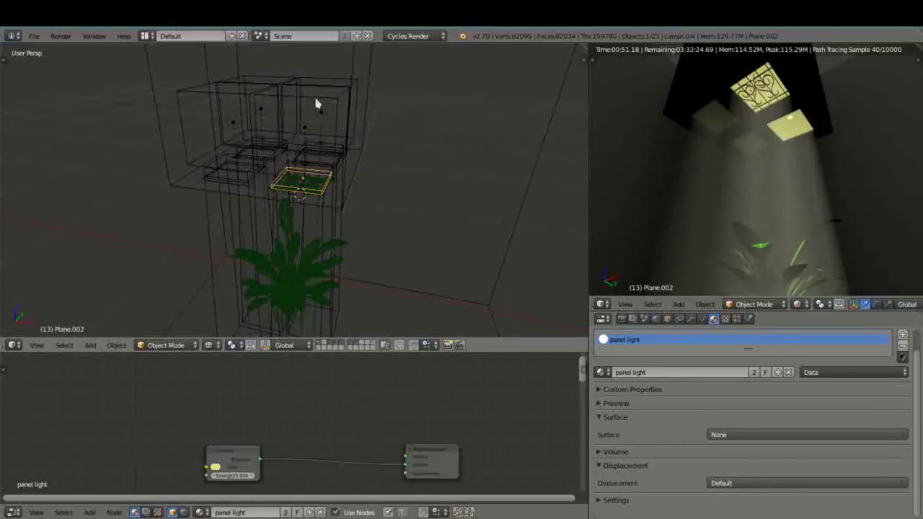
right_click(316, 104)
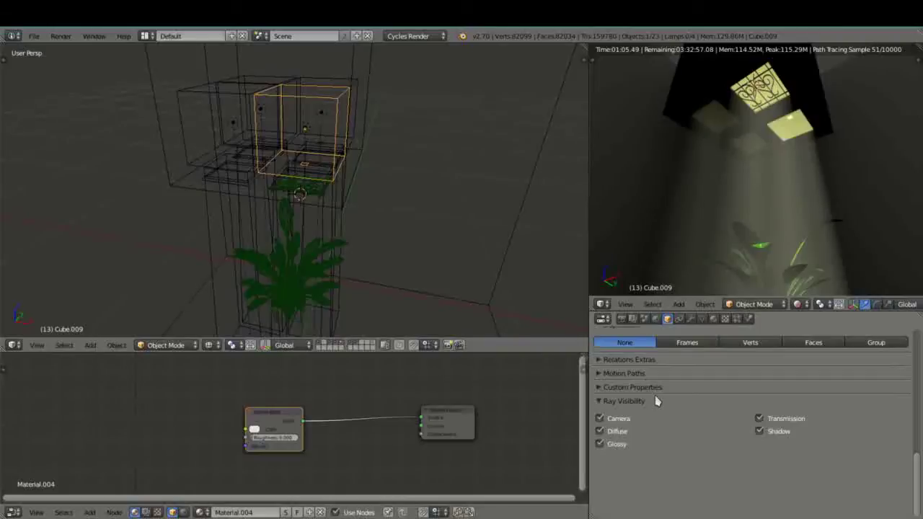
scroll(657, 401, up, 3)
click(600, 483)
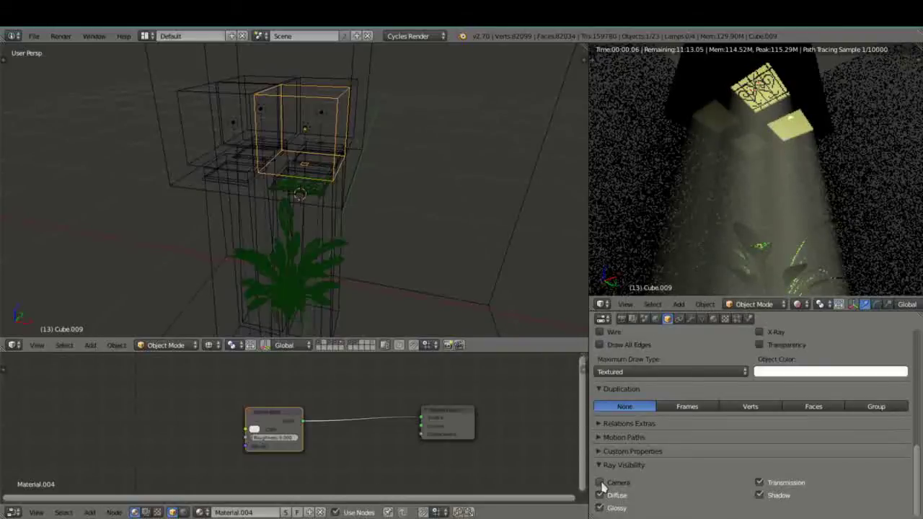
right_click(783, 121)
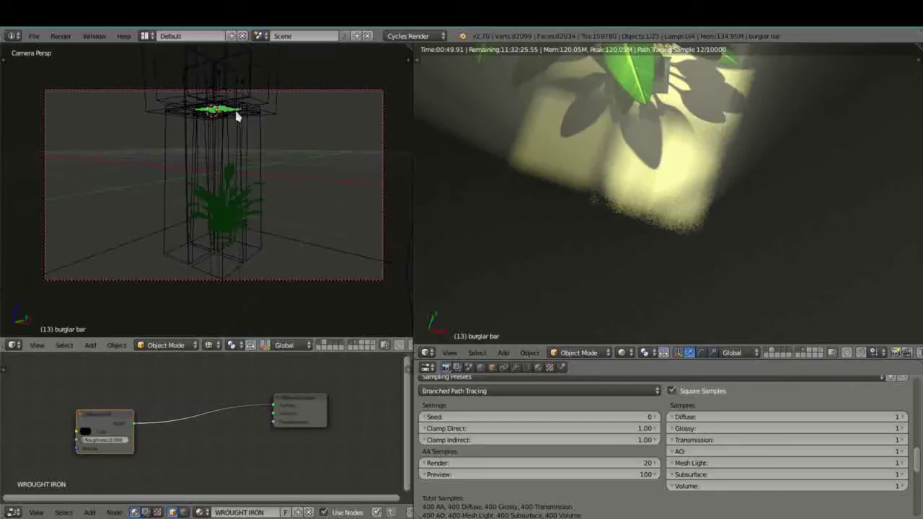
key(g)
key(z)
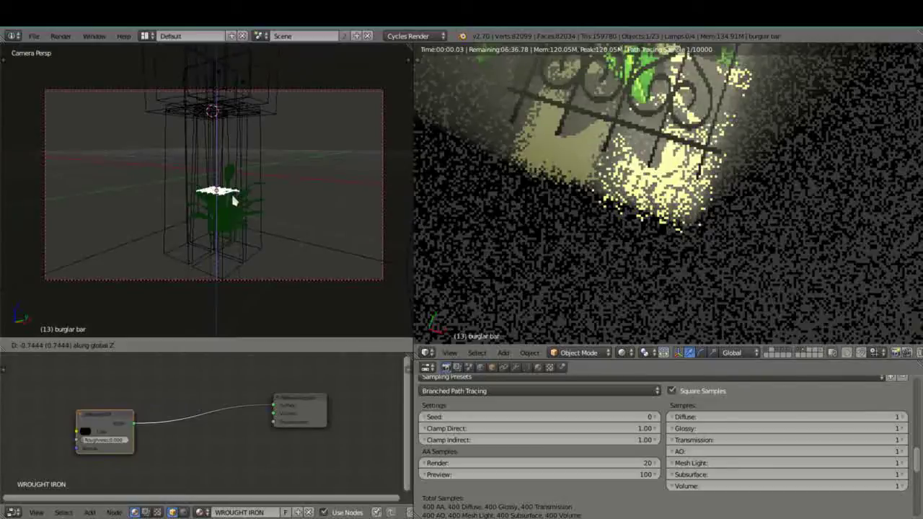
click(233, 201)
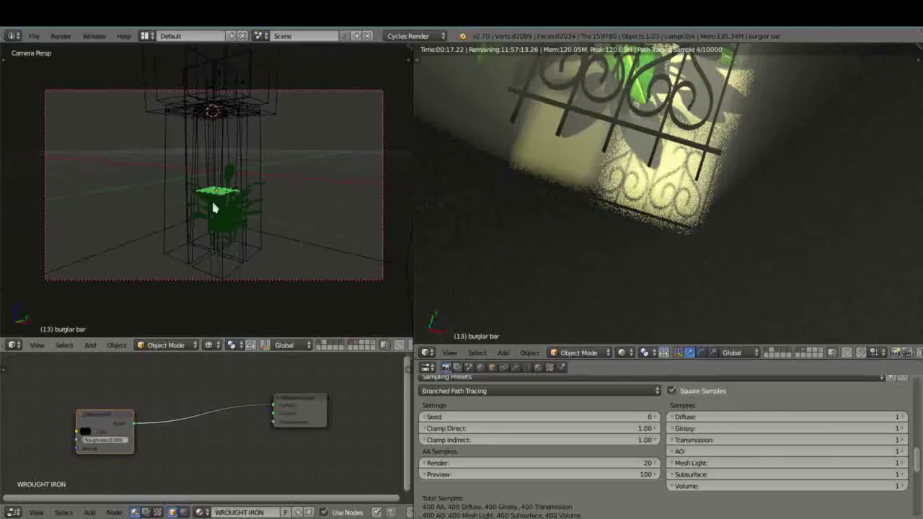
key(g)
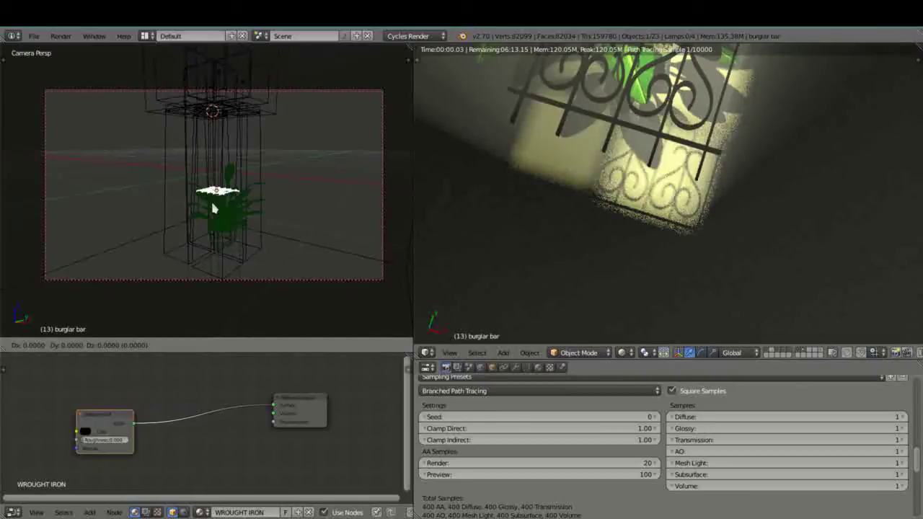
key(z)
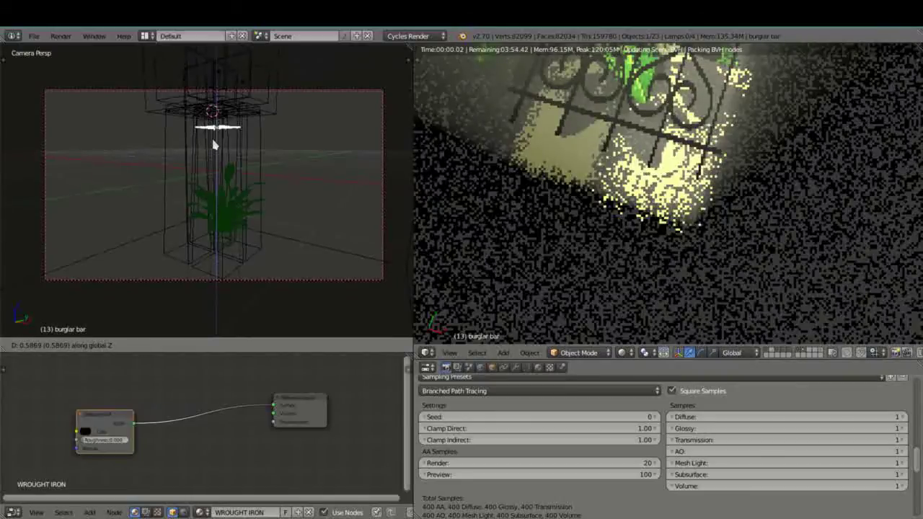
key(Escape)
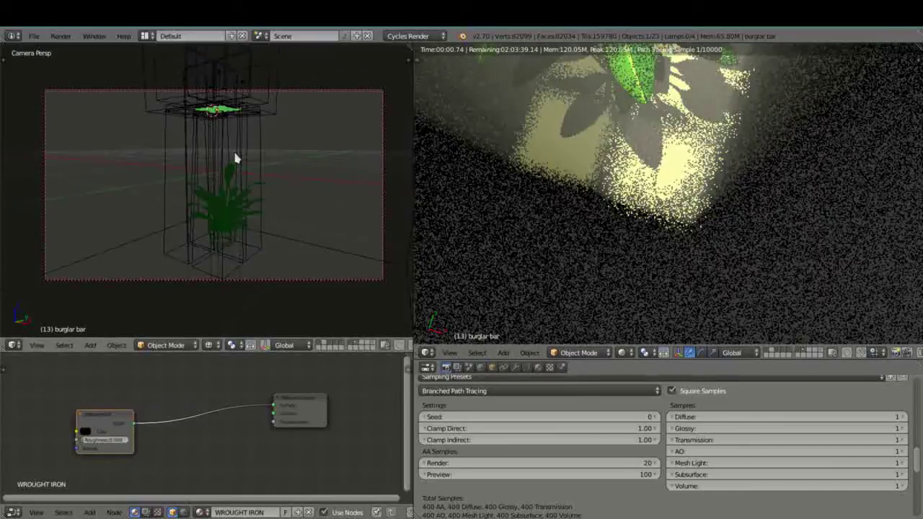
Lower the burglar bar along Z and scale it down to about 0.1488
shift+middle_drag(223, 157, 225, 159)
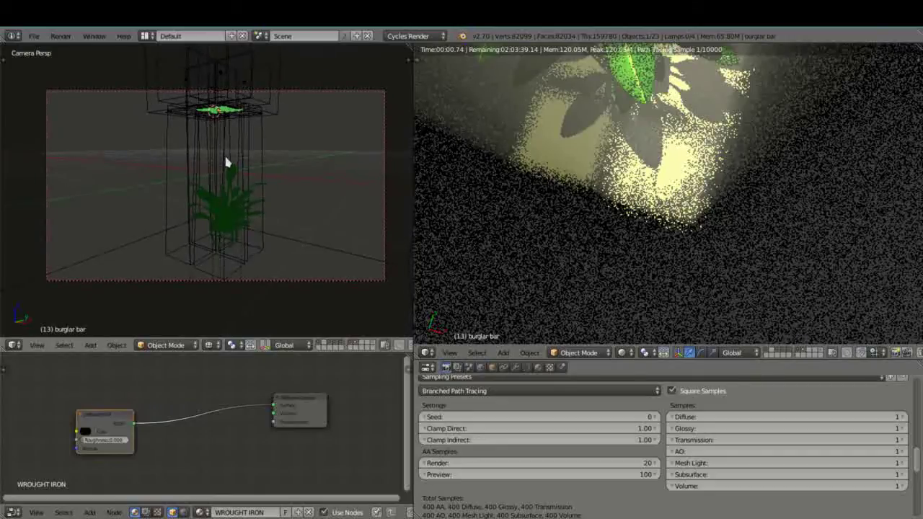
key(KP_1)
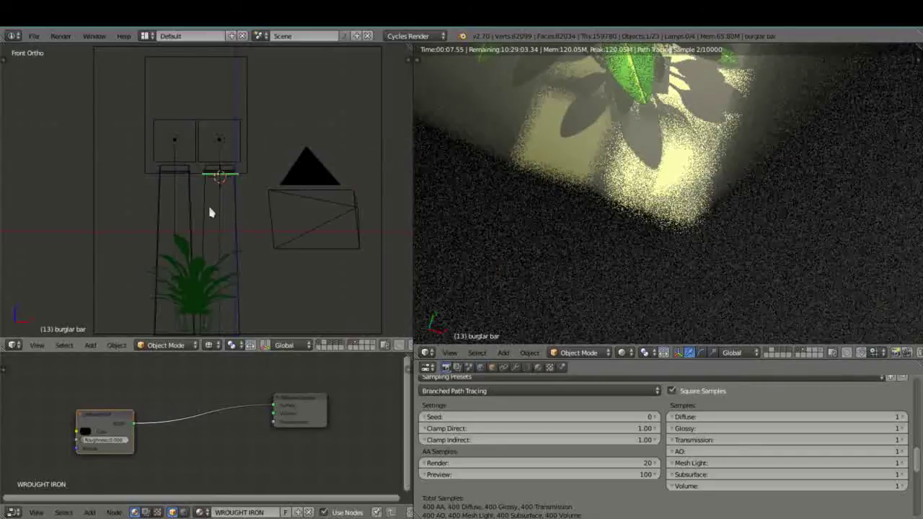
scroll(209, 212, up, 6)
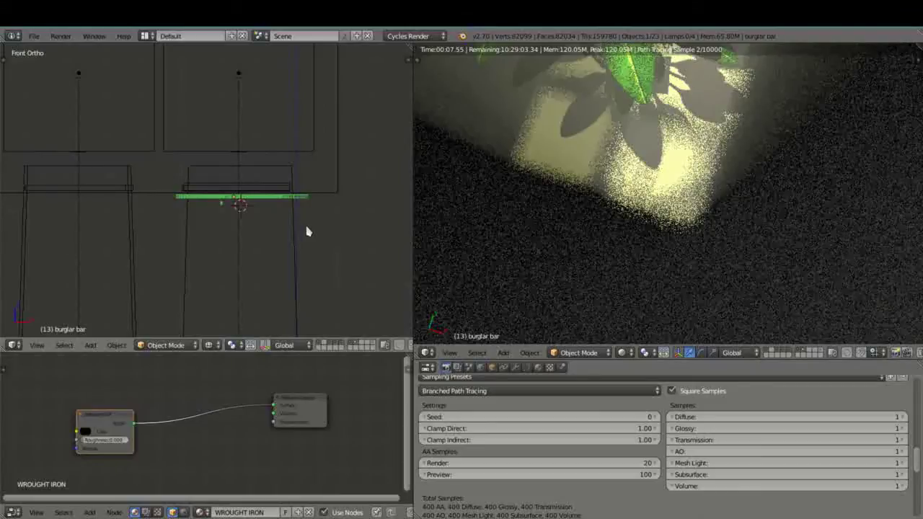
key(g)
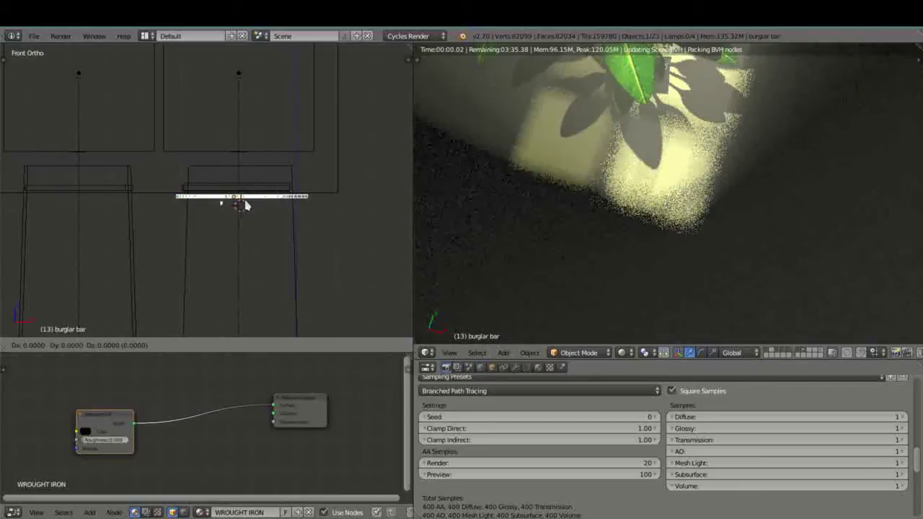
key(z)
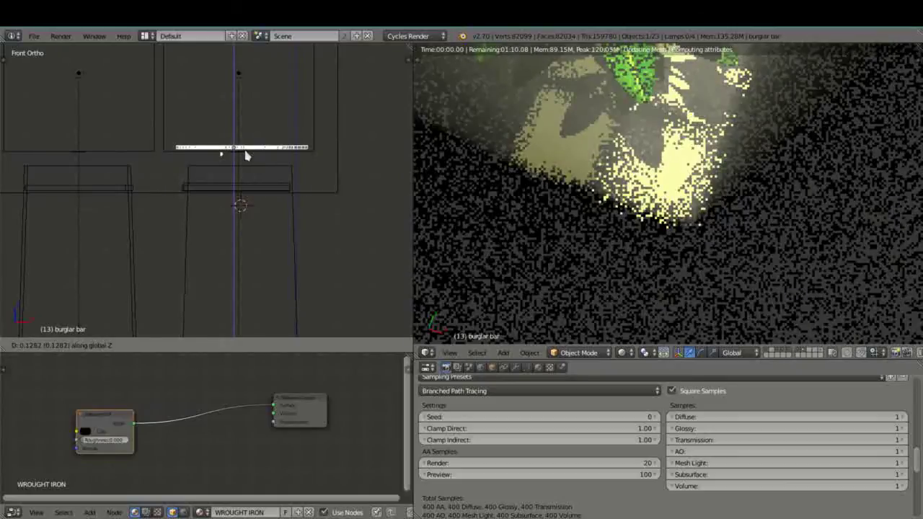
click(246, 158)
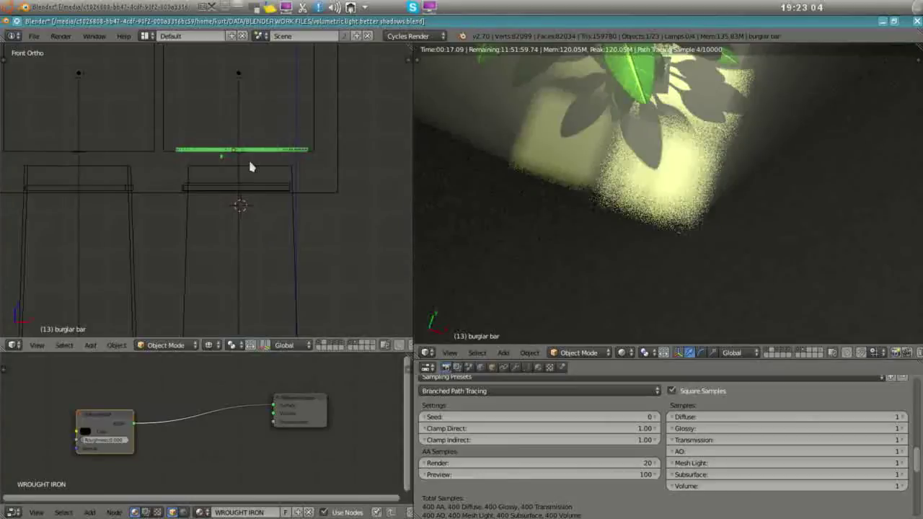
key(s)
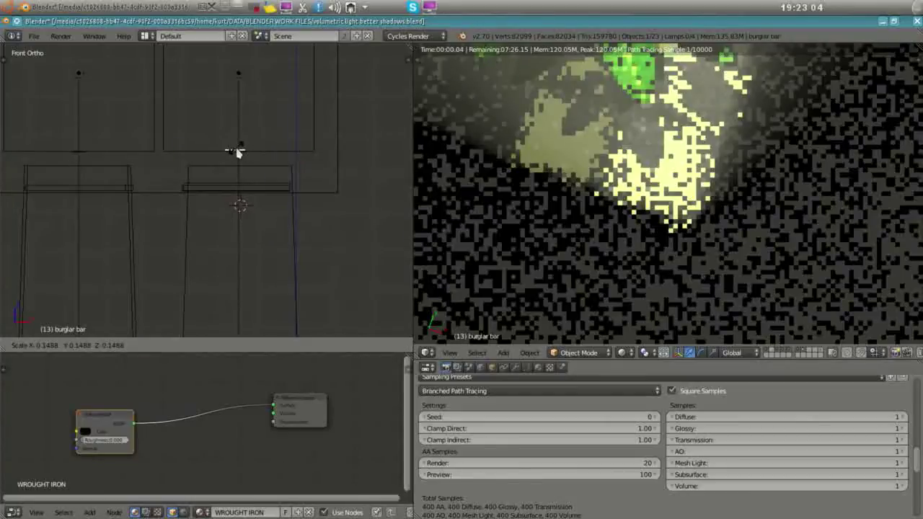
click(238, 149)
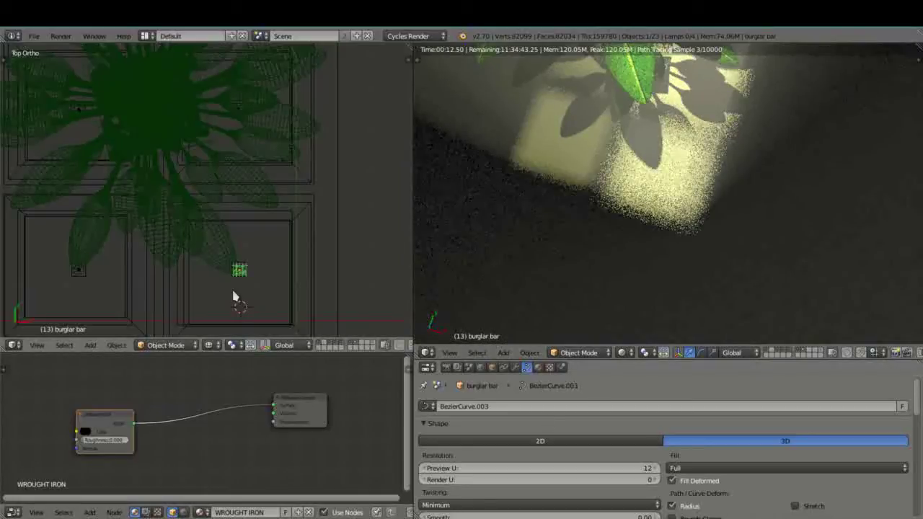
Select the Area.002 lamp in front view and orbit into a perspective angle
key(KP_1)
right_click(263, 96)
middle_drag(237, 79, 242, 141)
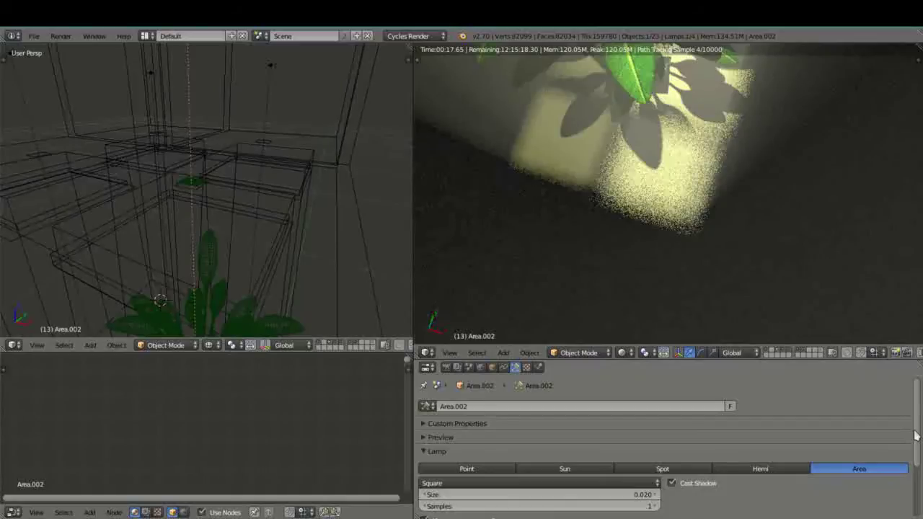
Change the Area.002 lamp's Size from 0.020 to .001 in Lamp properties
scroll(465, 424, down, 3)
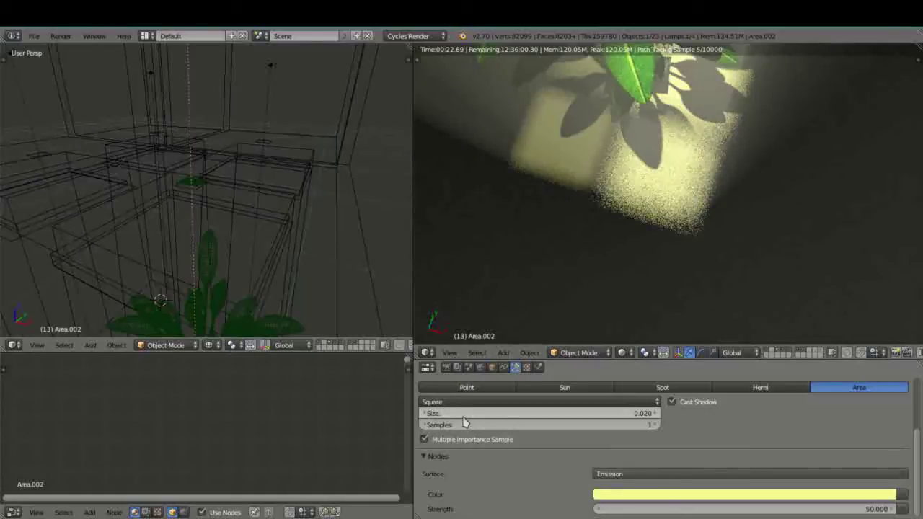
click(642, 416)
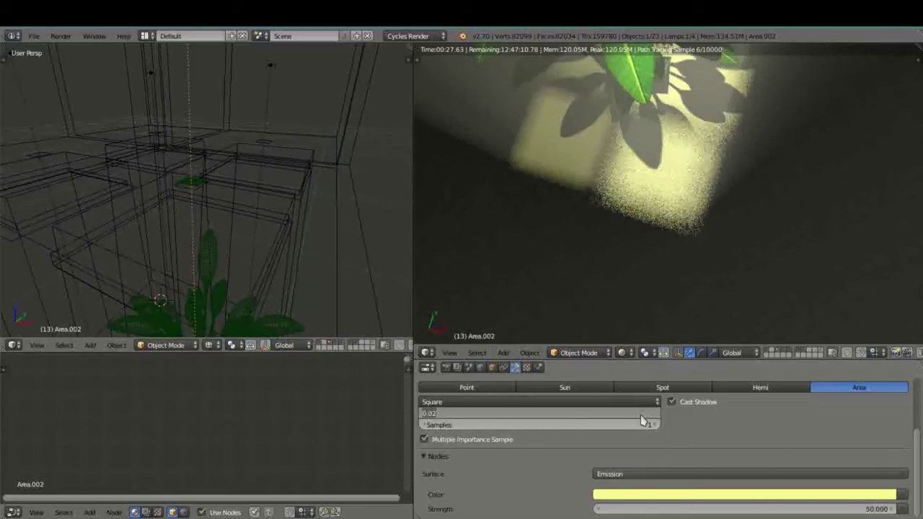
key(Return)
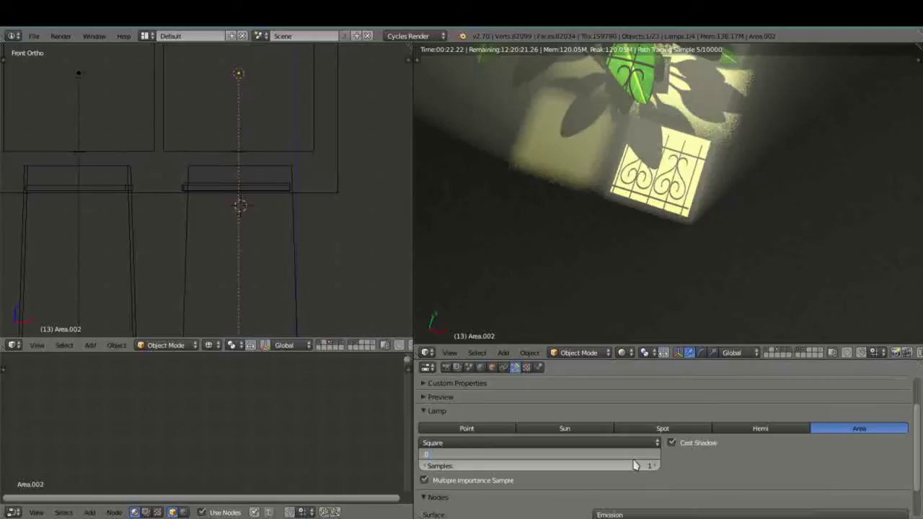
text(.001)
key(Return)
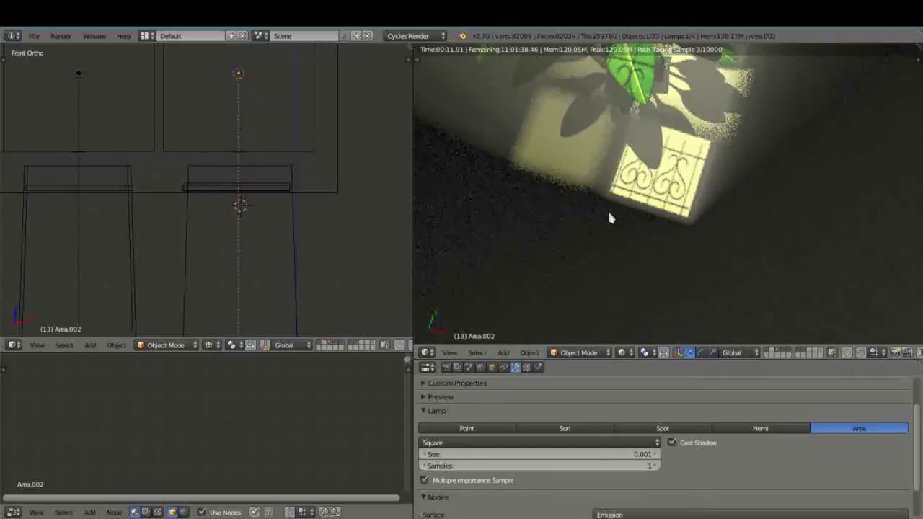
Enlarge Cube.009's four window-opening vertices in Edit Mode, then return to Object Mode
right_click(210, 155)
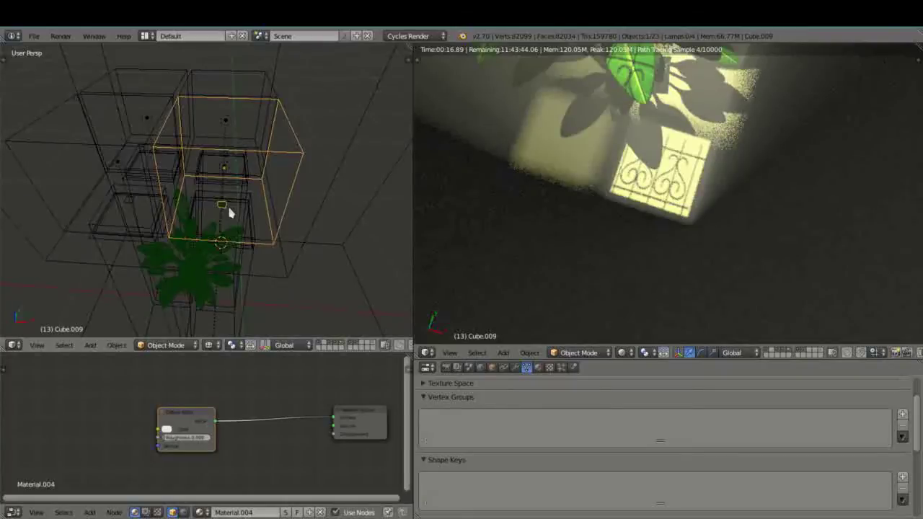
key(Tab)
scroll(234, 234, up, 3)
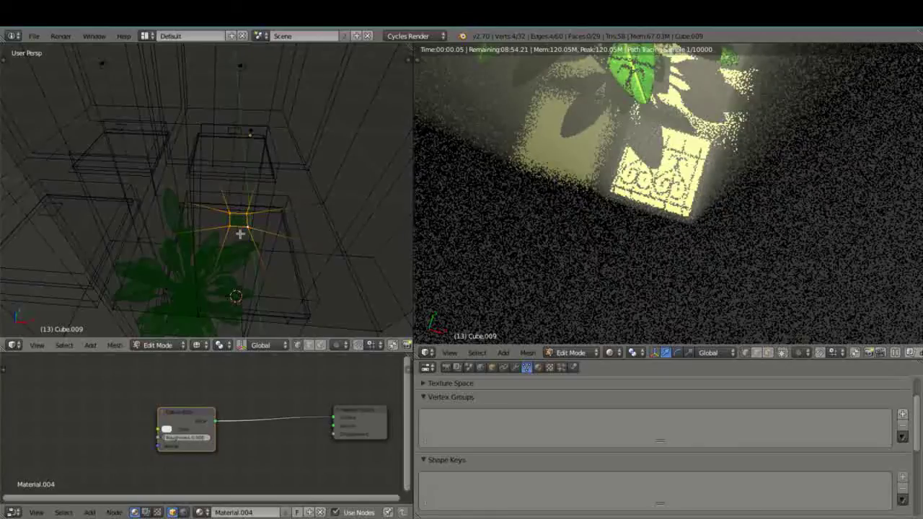
key(s)
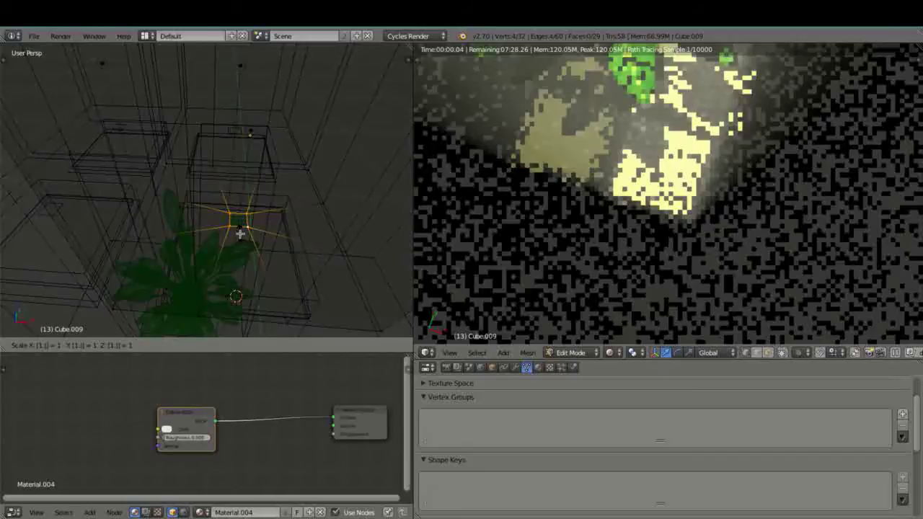
key(Escape)
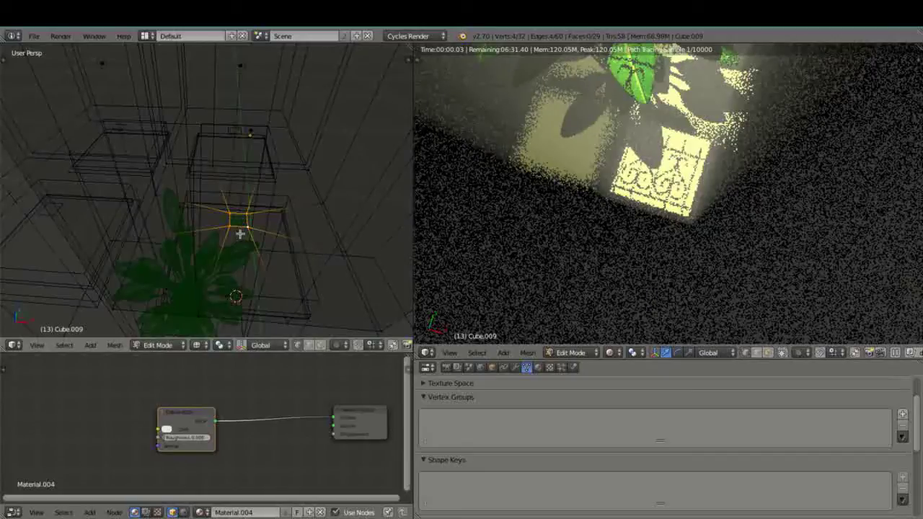
key(s)
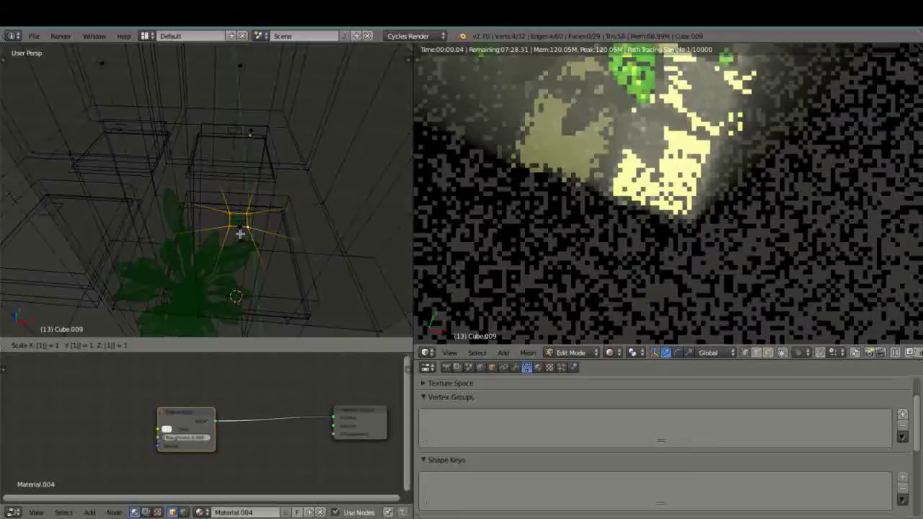
key(Escape)
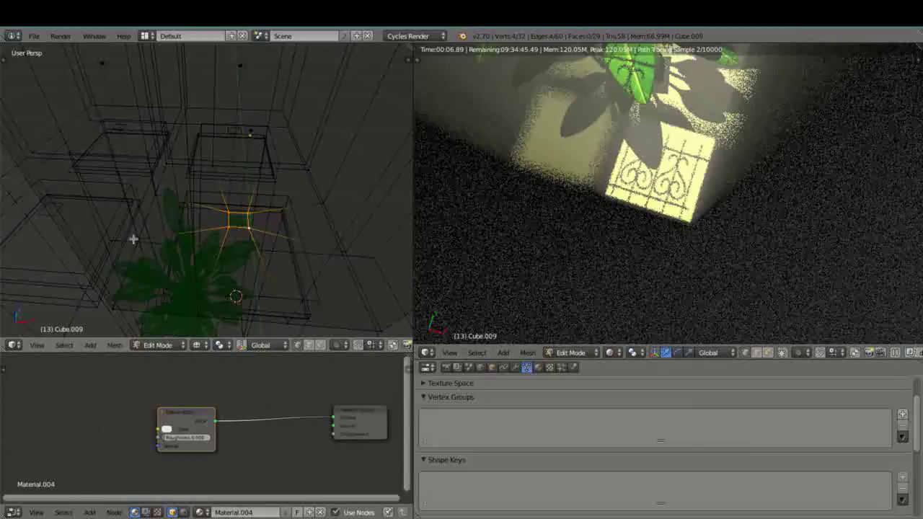
key(Tab)
key(KP_7)
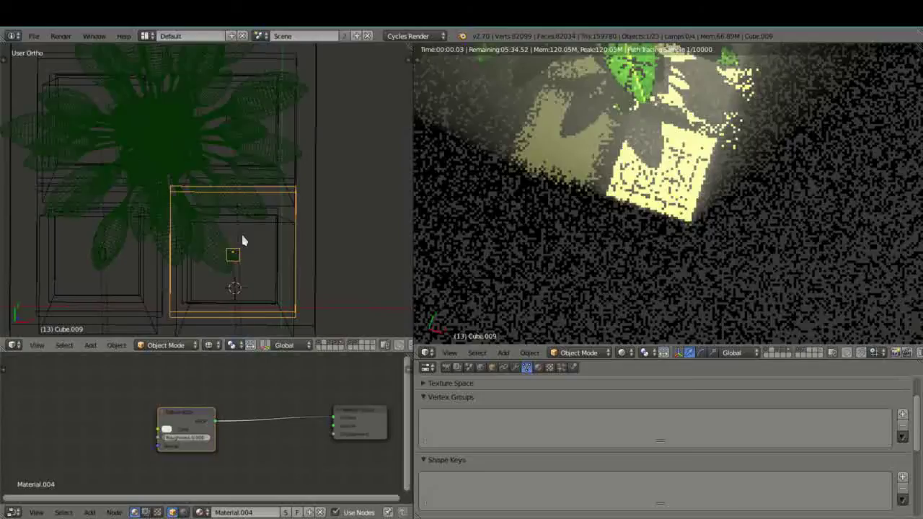
Scale the burglar bar up in top view, then check it through the camera
key(KP_7)
scroll(252, 289, up, 2)
right_click(268, 326)
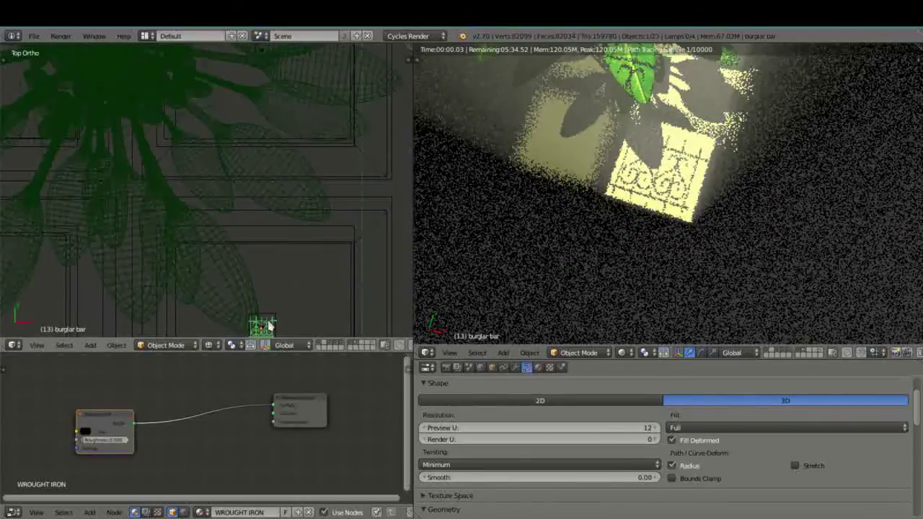
key(s)
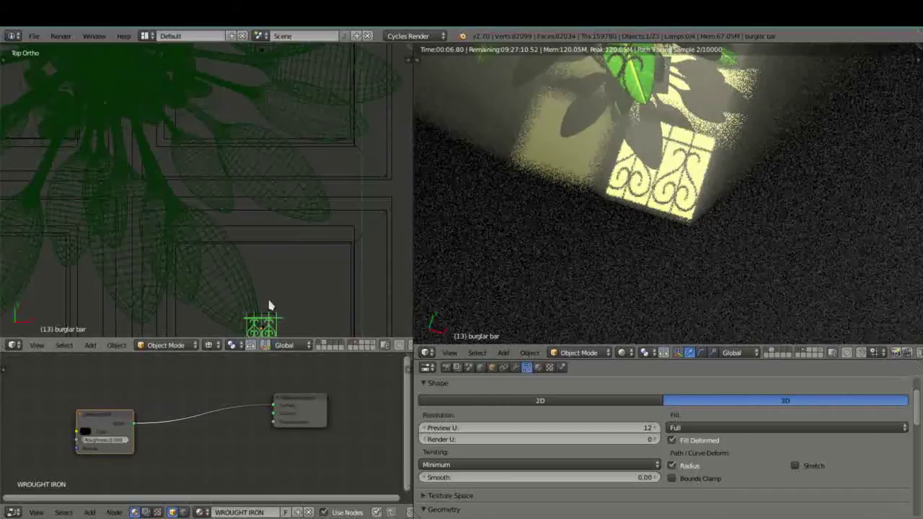
key(KP_0)
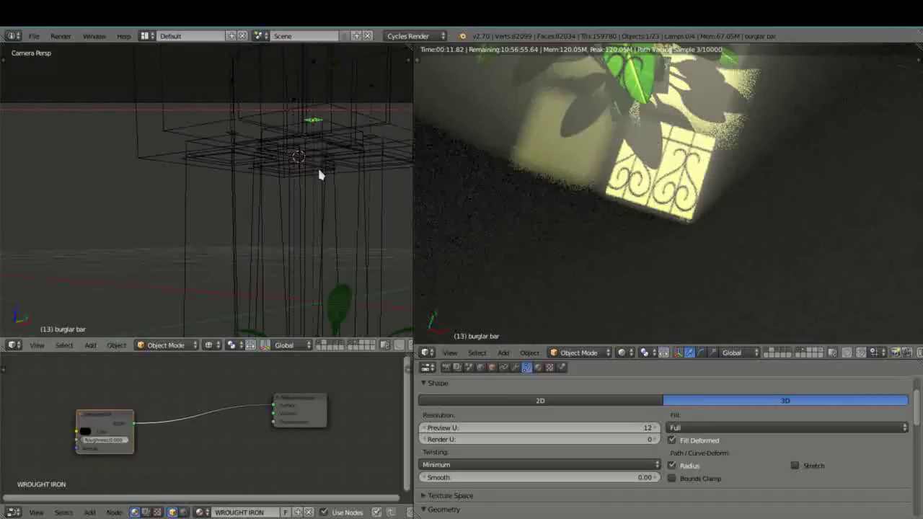
key(KP_1)
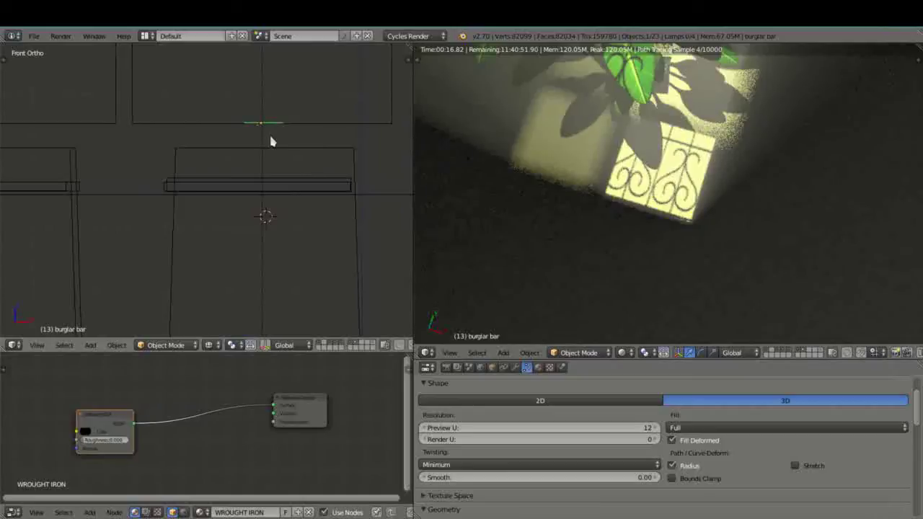
Duplicate the burglar bar as a wider copy and move it 0.11 along Z
key(shift+d)
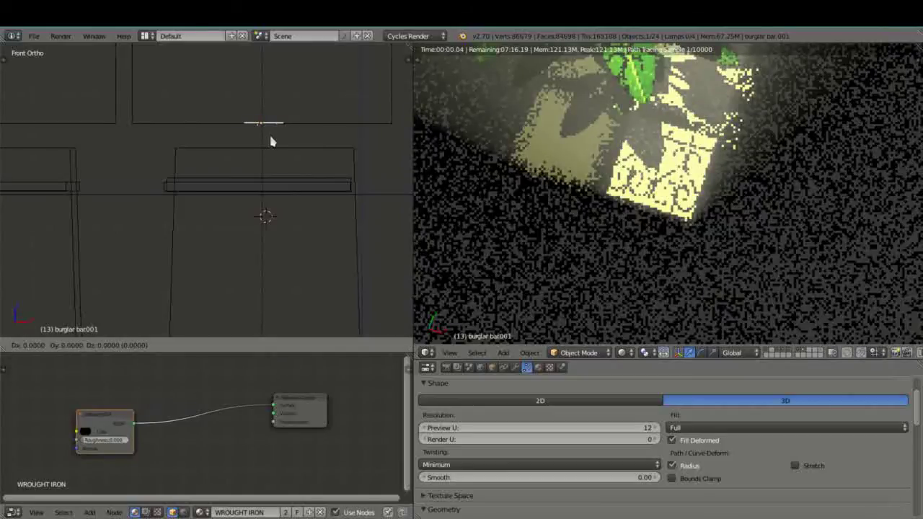
key(s)
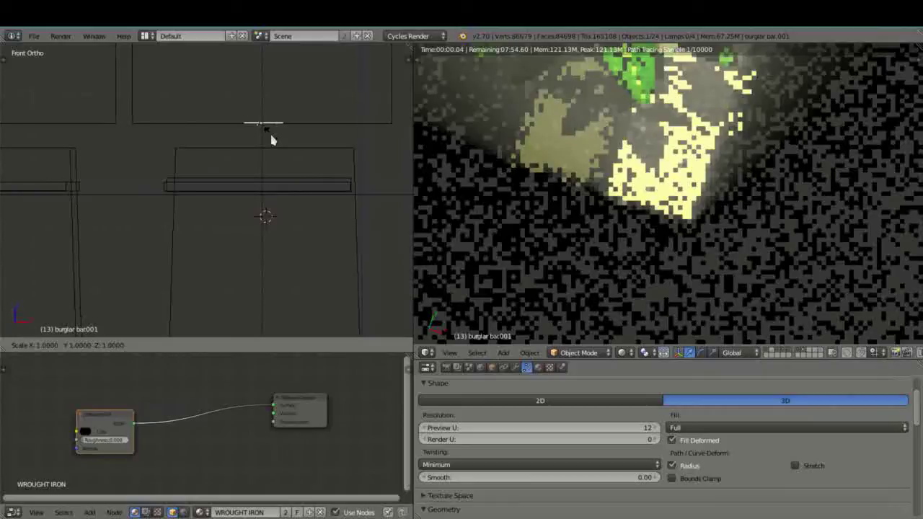
click(329, 159)
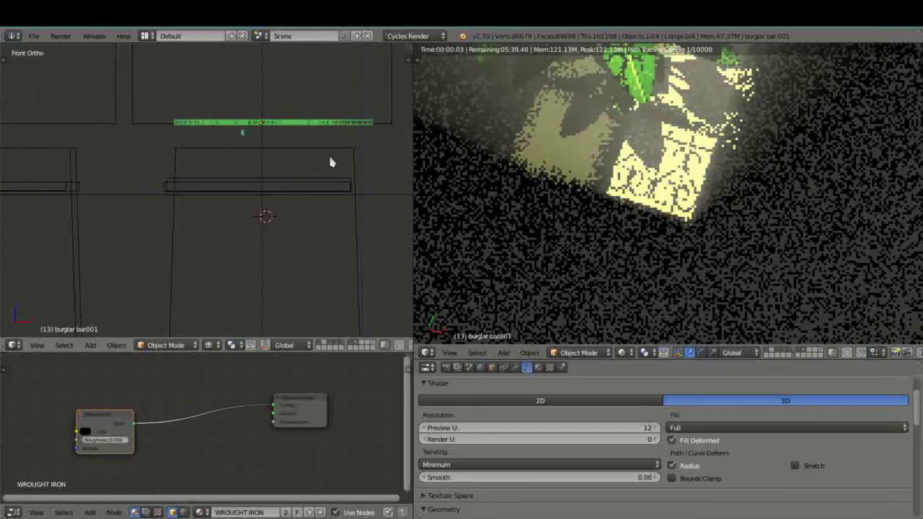
key(g)
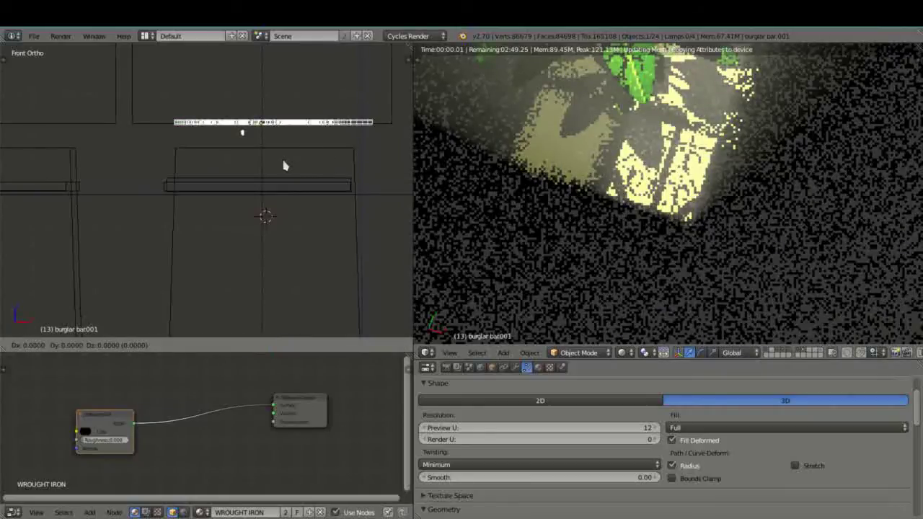
key(z)
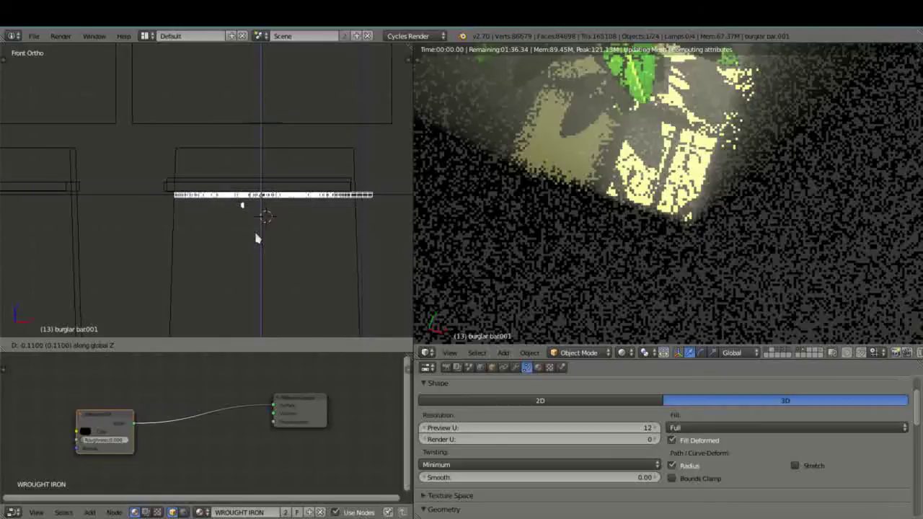
click(256, 236)
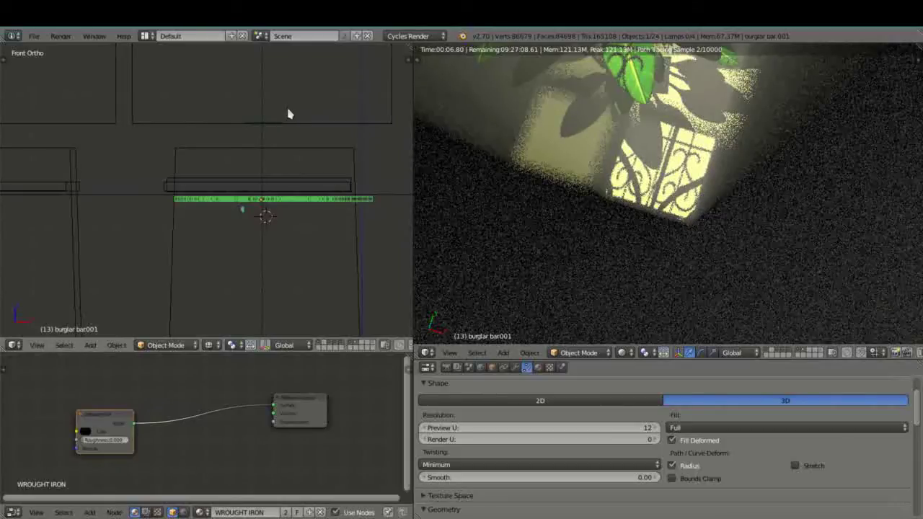
Uncheck Shadow under burglar bar001's Ray Visibility in Object properties
click(493, 367)
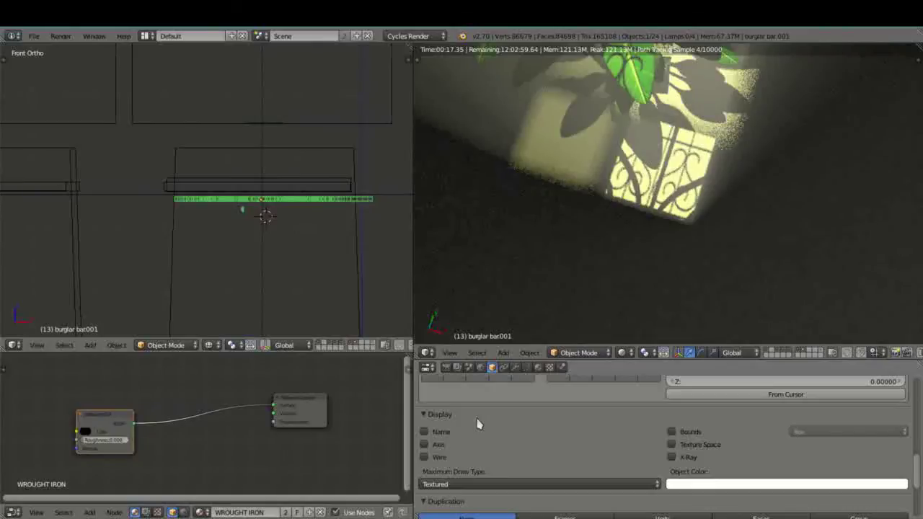
middle_drag(302, 282, 471, 316)
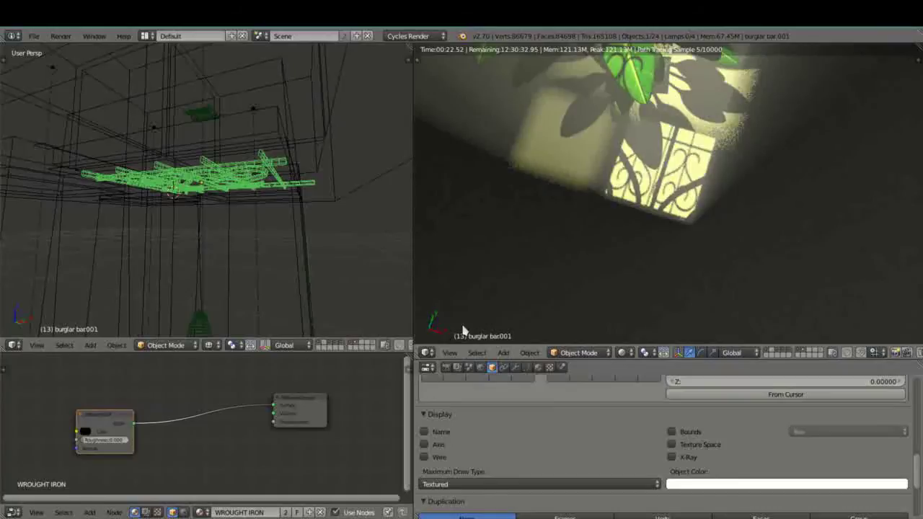
scroll(425, 492, down, 5)
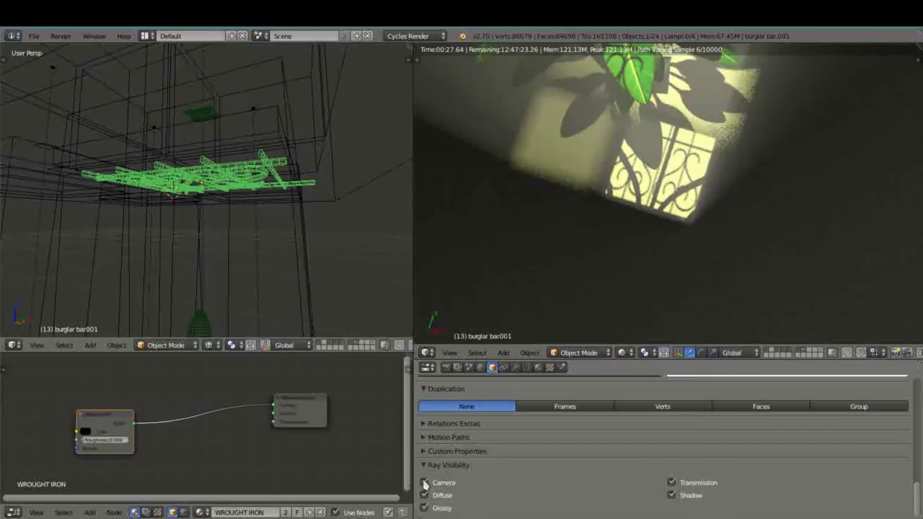
click(672, 496)
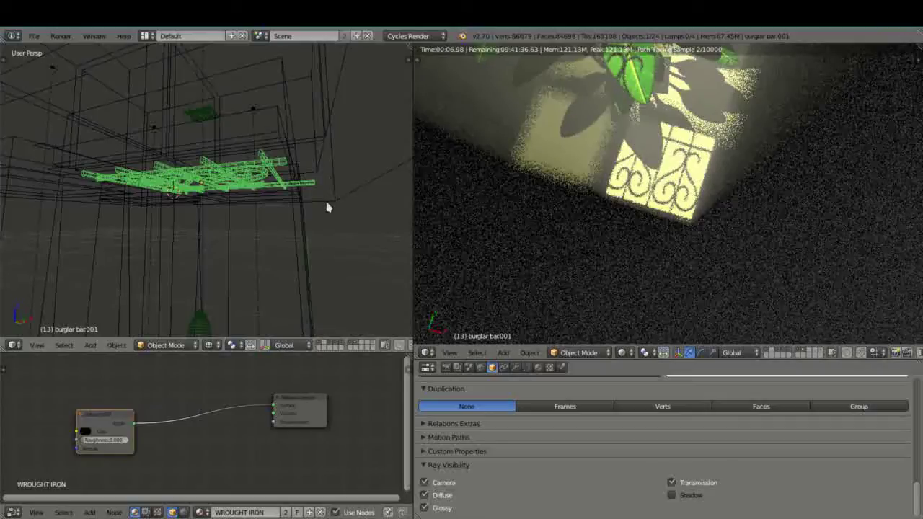
Orbit the wireframe and rendered views to look up at the barred window
middle_drag(327, 208, 321, 238)
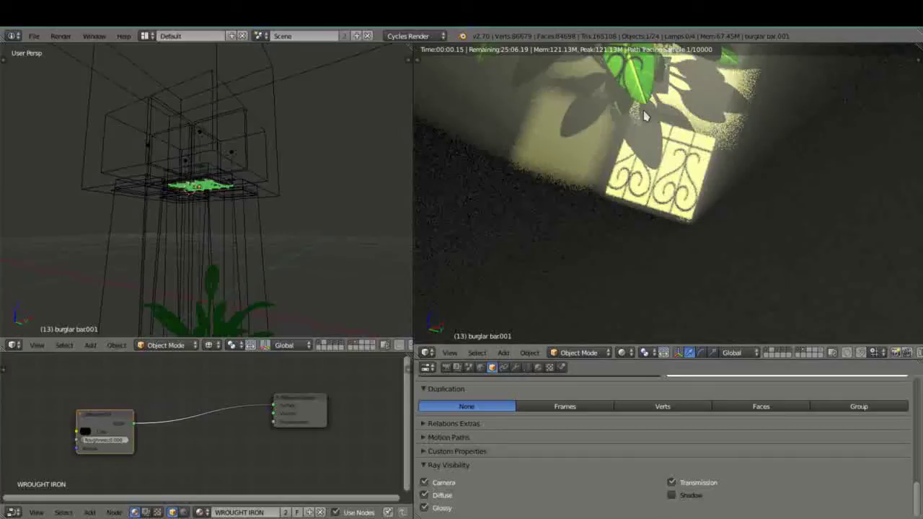
middle_drag(644, 115, 647, 79)
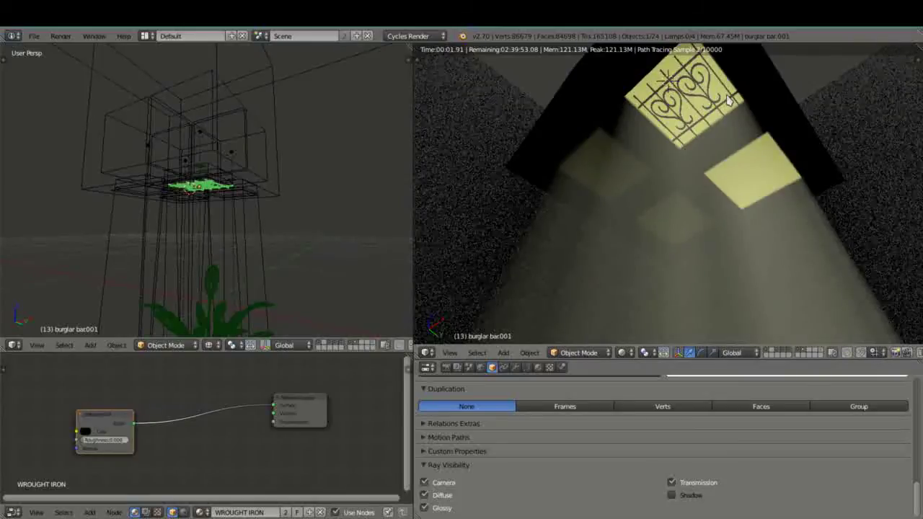
middle_drag(729, 101, 671, 130)
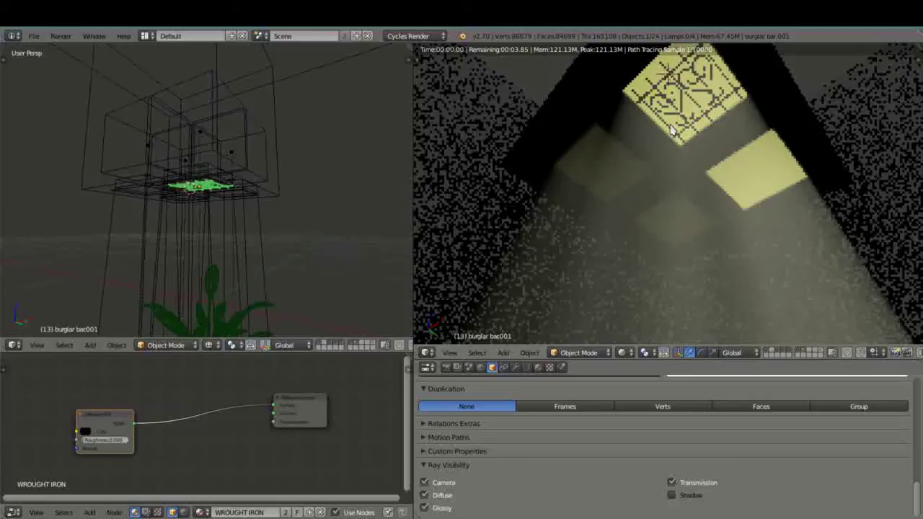
Cycle the selection through Area.002, Plane.002 and Plane.001 to reselect burglar bar001
right_click(203, 182)
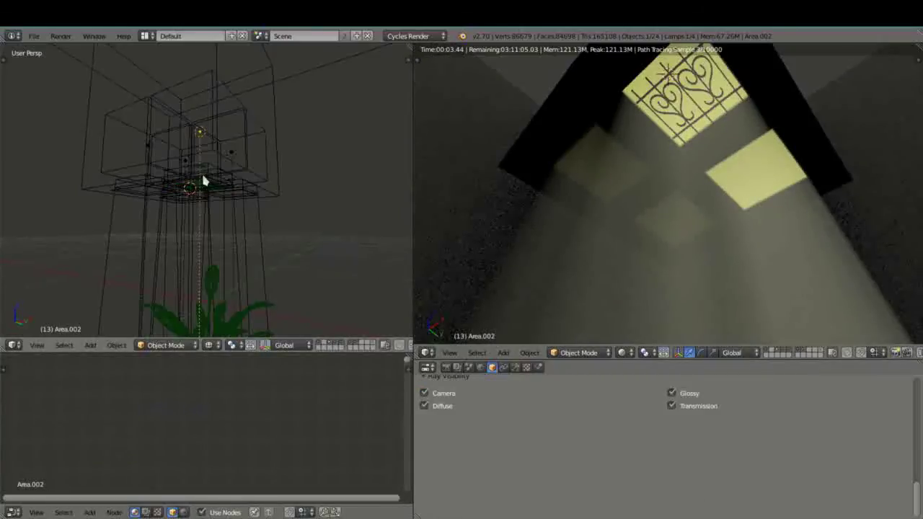
right_click(204, 182)
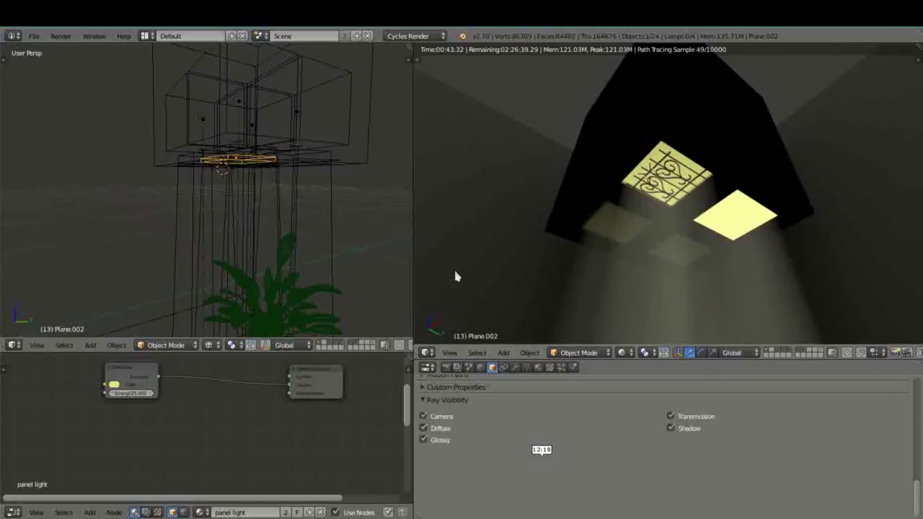
middle_drag(181, 191, 282, 206)
right_click(287, 211)
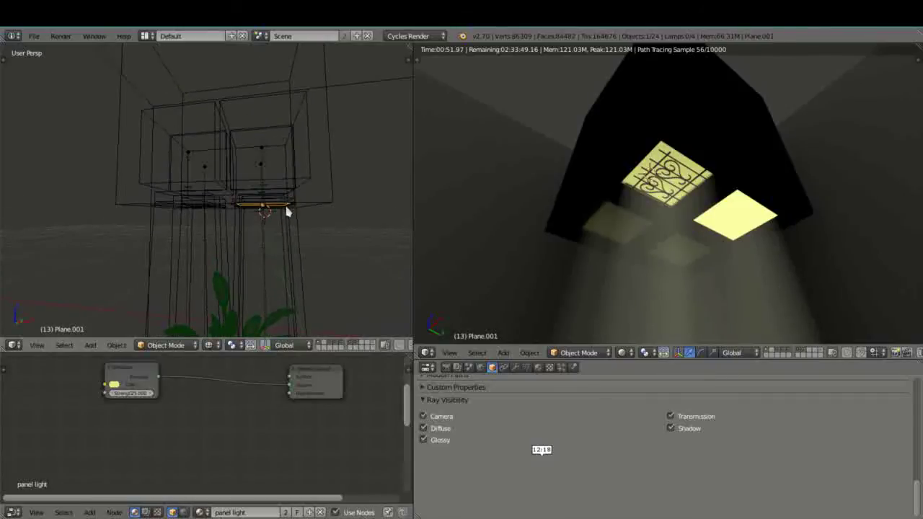
right_click(287, 209)
right_click(288, 210)
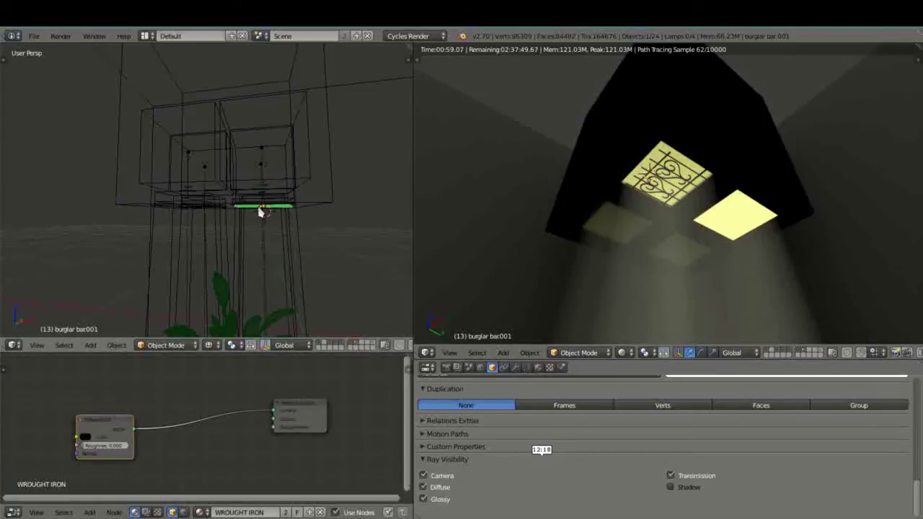
Raise burglar bar001 about 0.052 along global Z, then check it from the front
key(g)
key(z)
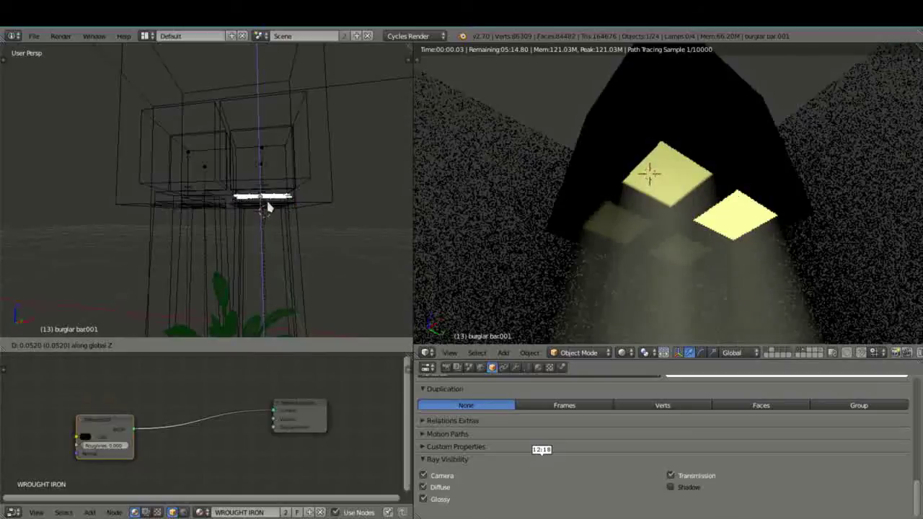
click(267, 207)
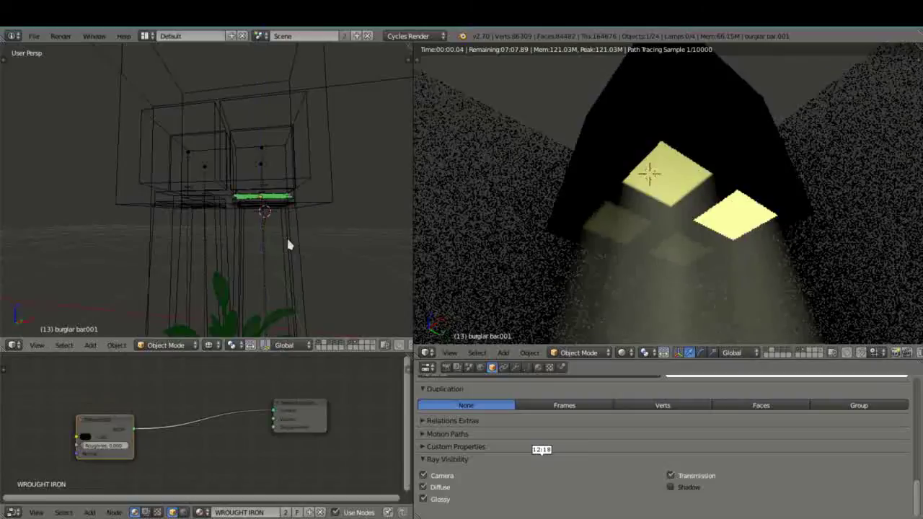
key(KP_1)
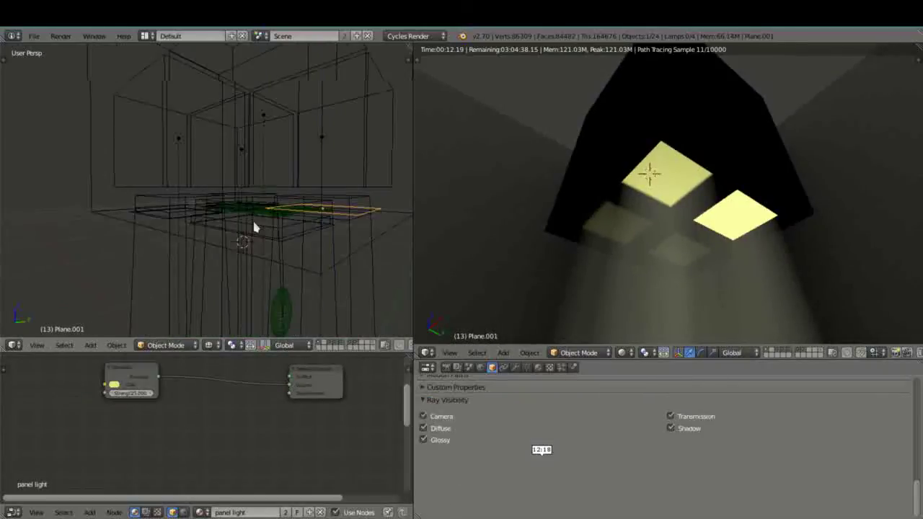
middle_drag(254, 228, 252, 228)
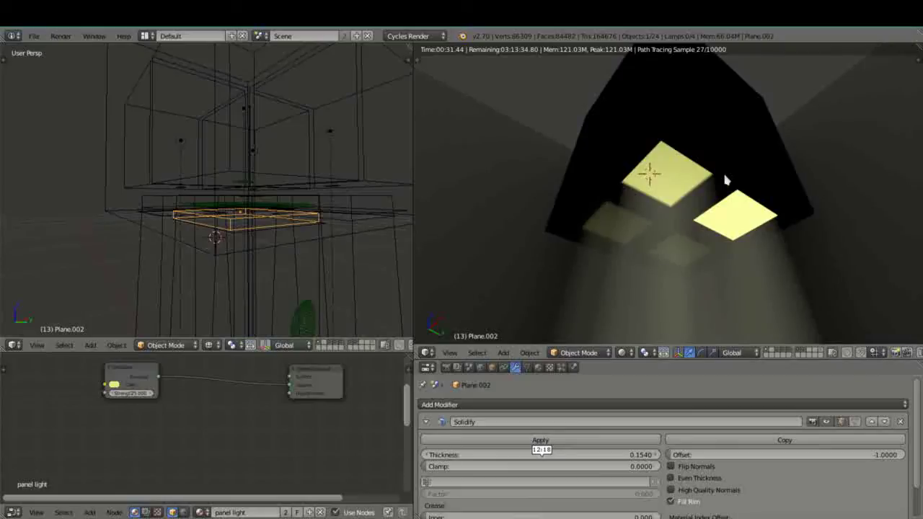
Set Plane.002's Solidify thickness to 0 and orbit the render to check the grille pattern
click(634, 457)
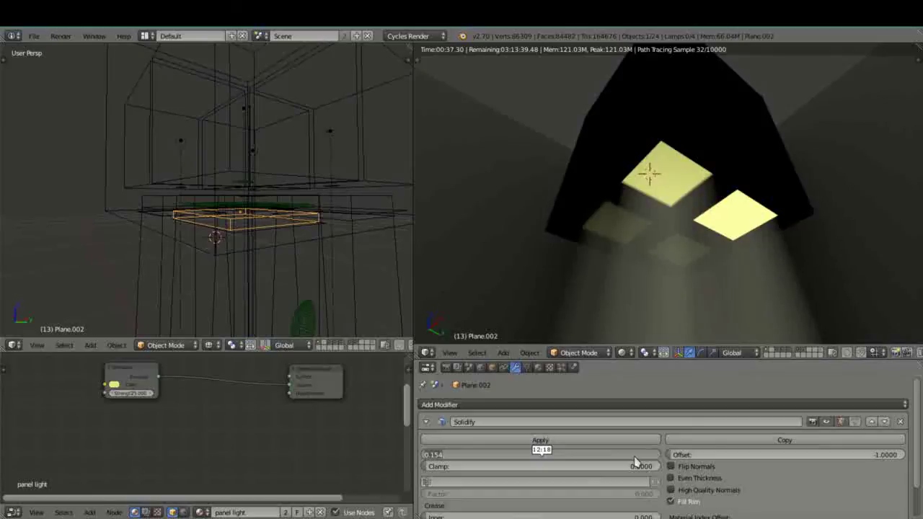
text(0)
key(Return)
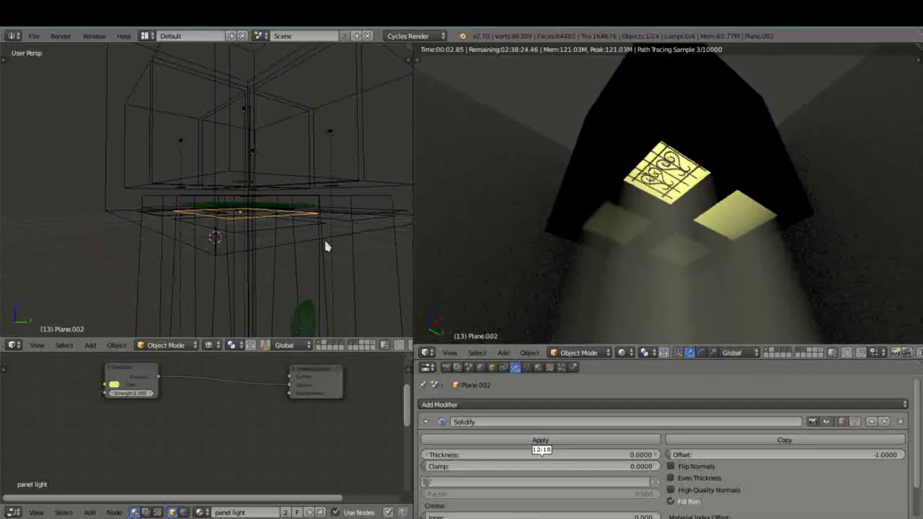
middle_drag(635, 289, 678, 331)
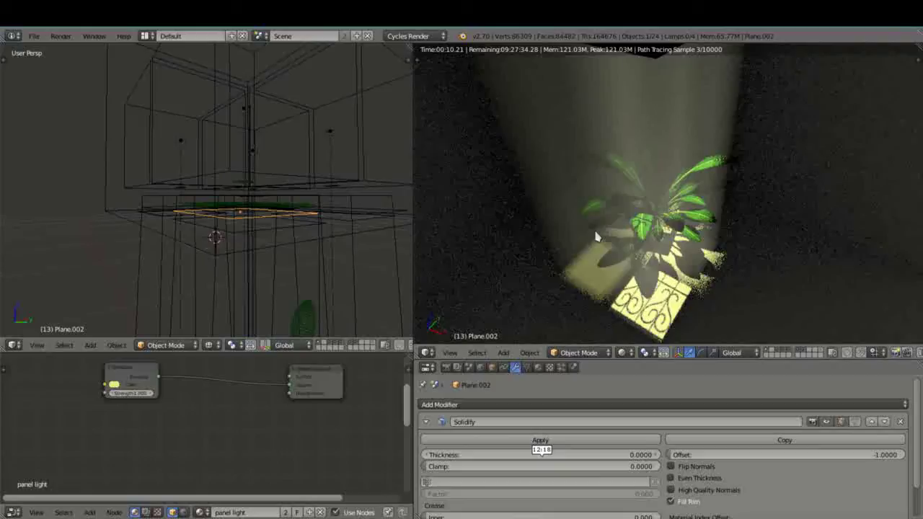
middle_drag(596, 237, 683, 211)
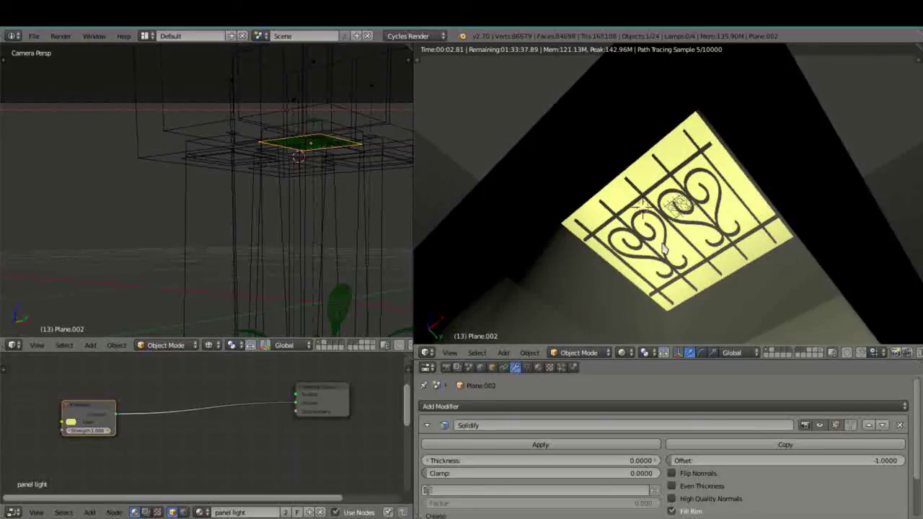
Disable the burglar bar's Camera ray visibility, then look through the scene camera
right_click(314, 133)
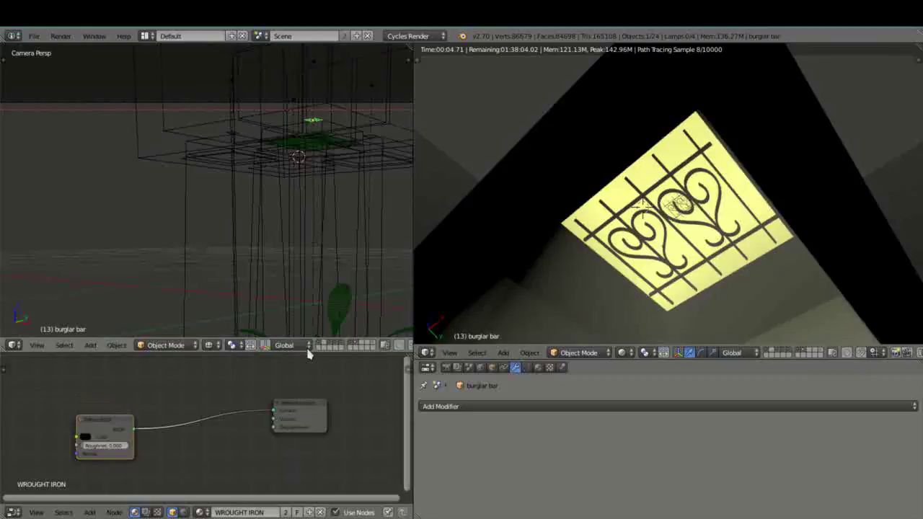
click(492, 367)
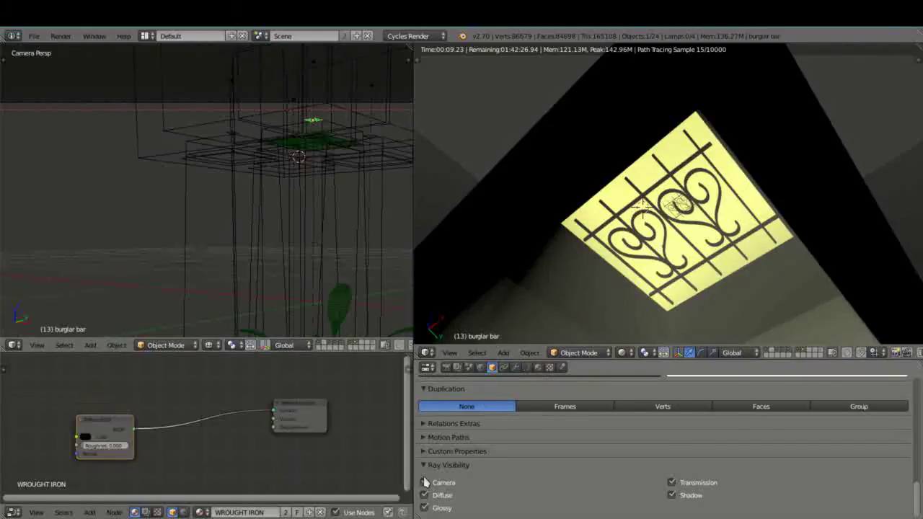
click(425, 483)
click(427, 483)
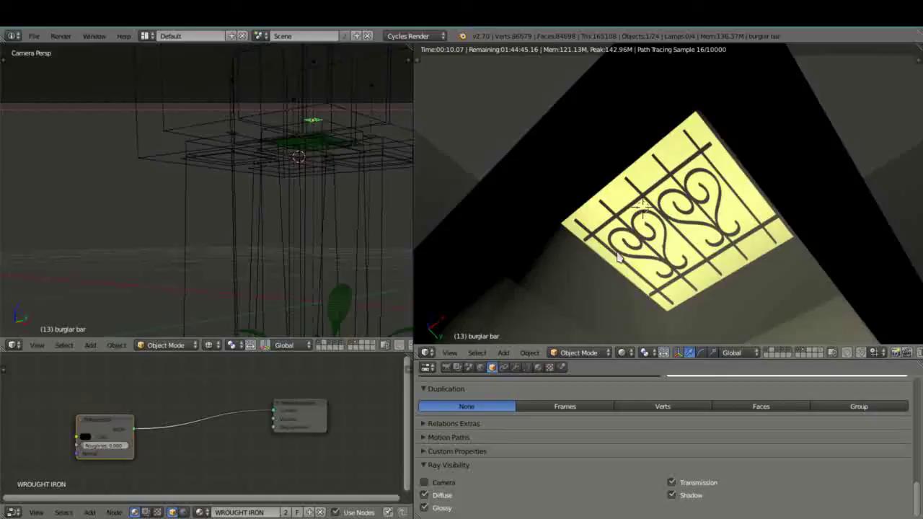
key(KP_0)
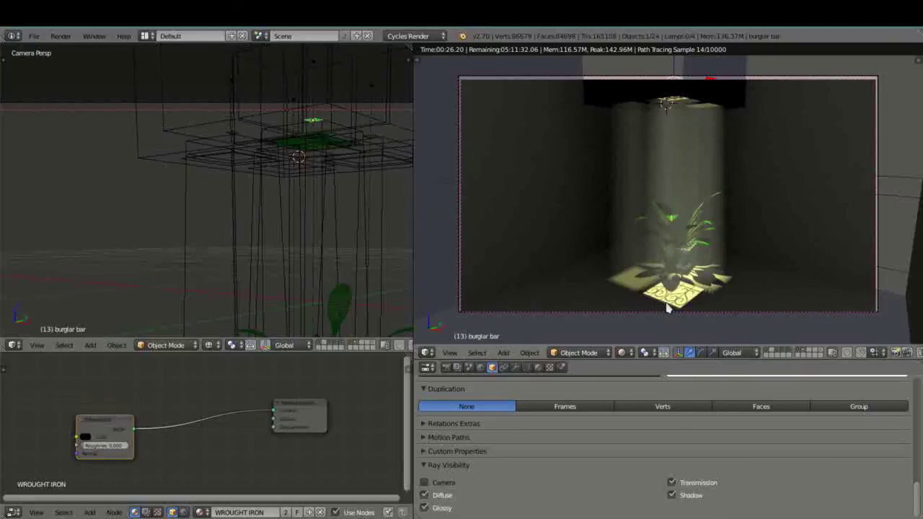
Maximize the Cycles viewport with Ctrl+Up and orbit toward the barred window and light shaft
middle_drag(667, 308, 659, 231)
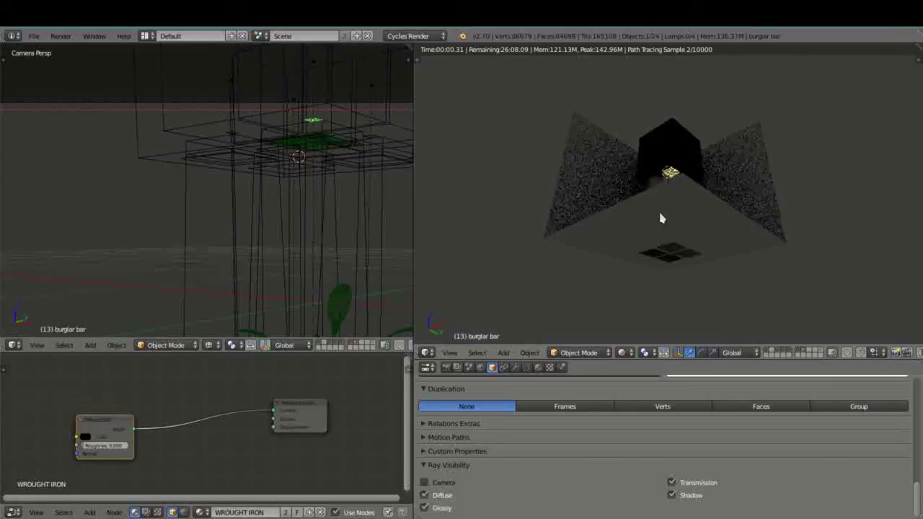
key(KP_0)
key(ctrl+Up)
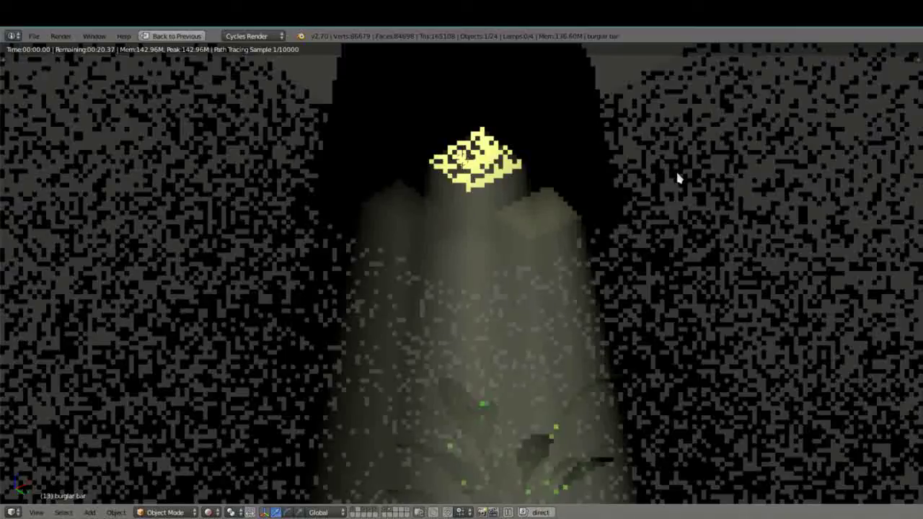
middle_drag(678, 179, 503, 141)
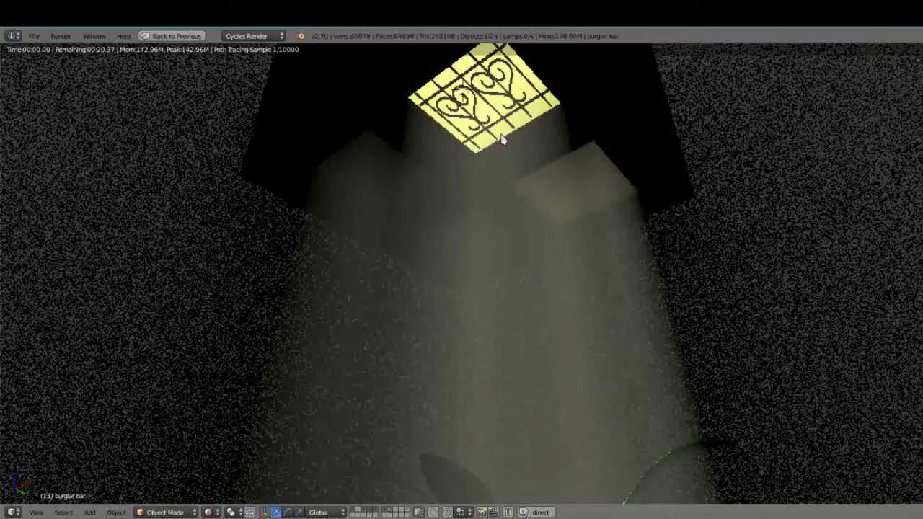
middle_drag(503, 141, 498, 208)
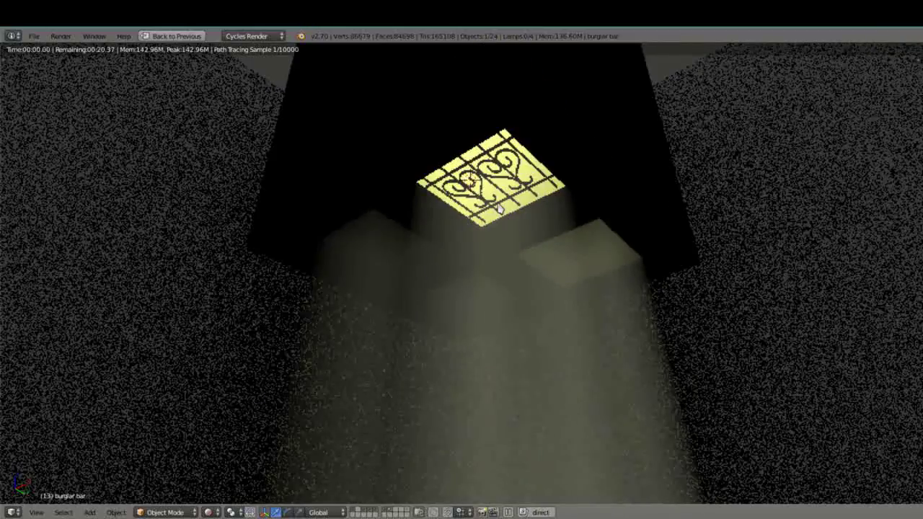